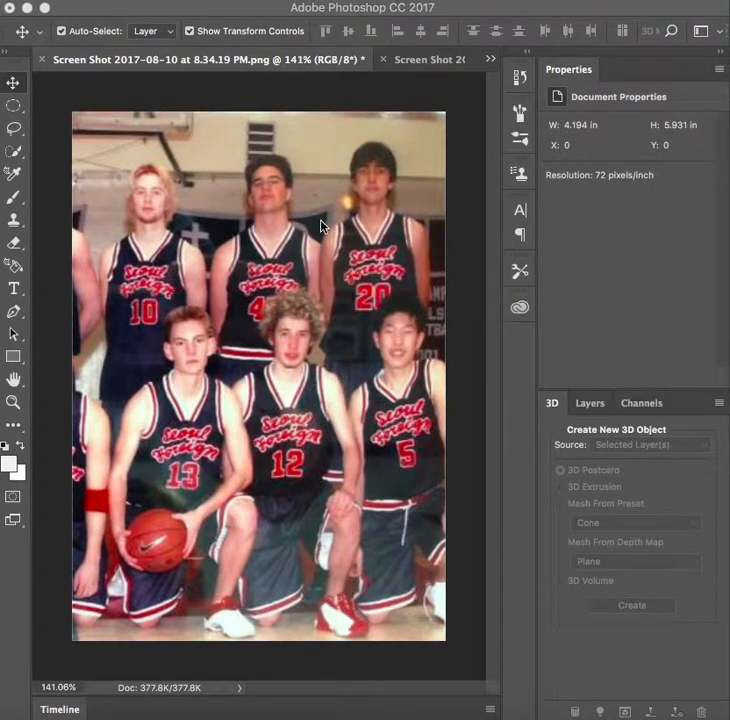
left_click(15, 110)
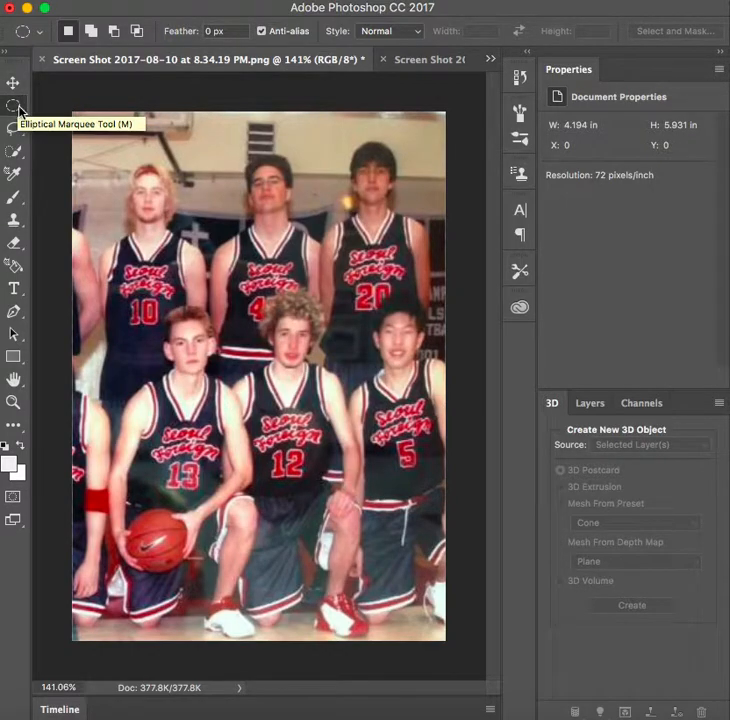
left_click(19, 109)
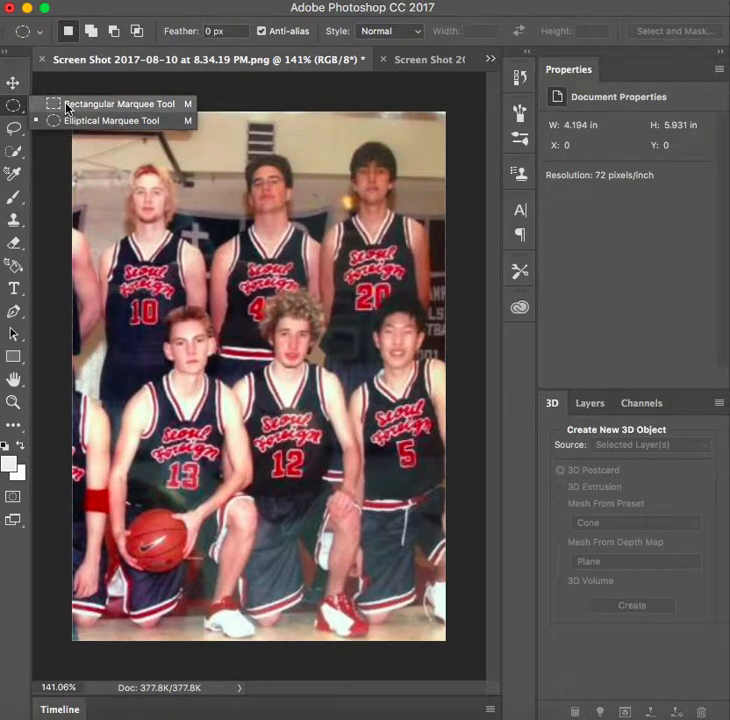
left_click(15, 108)
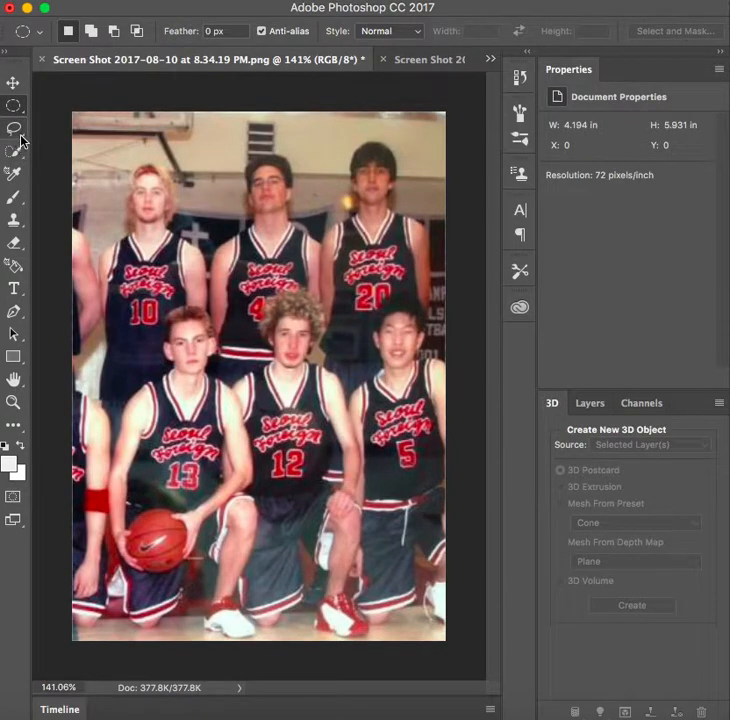
mouse_move(20, 140)
left_mouse_down()
mouse_move(40, 127)
mouse_move(88, 148)
left_mouse_up()
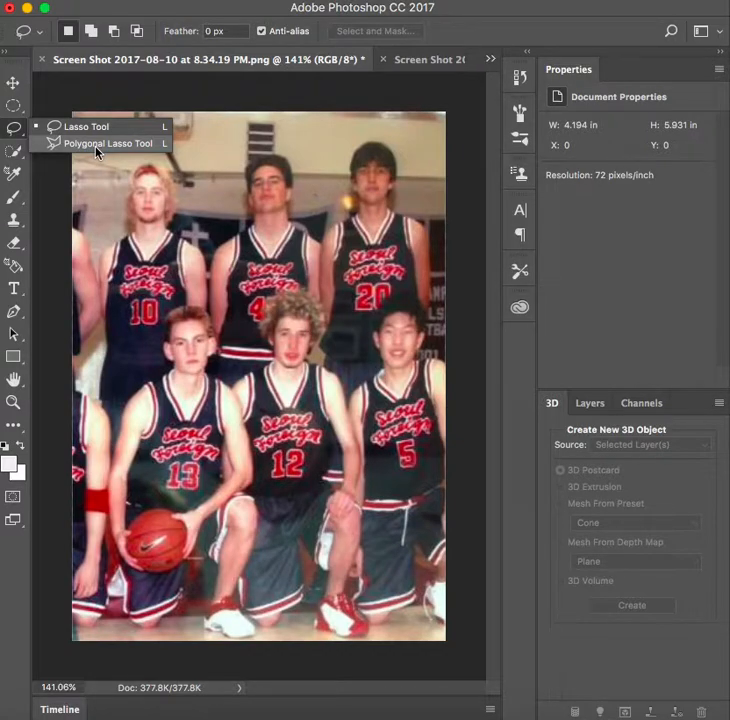
left_click(97, 144)
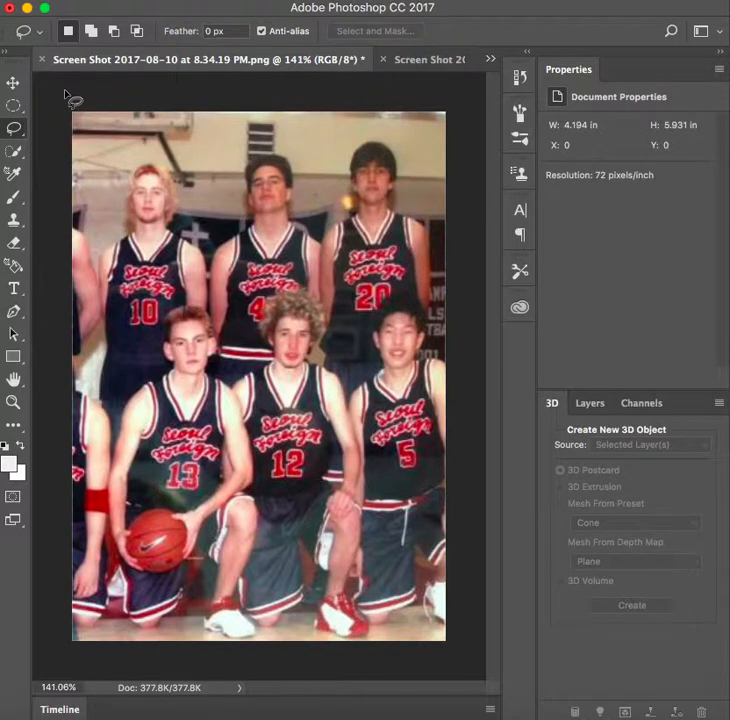
Step: Switch to the document copy of the team photo and activate the Lasso tool
left_click(406, 64)
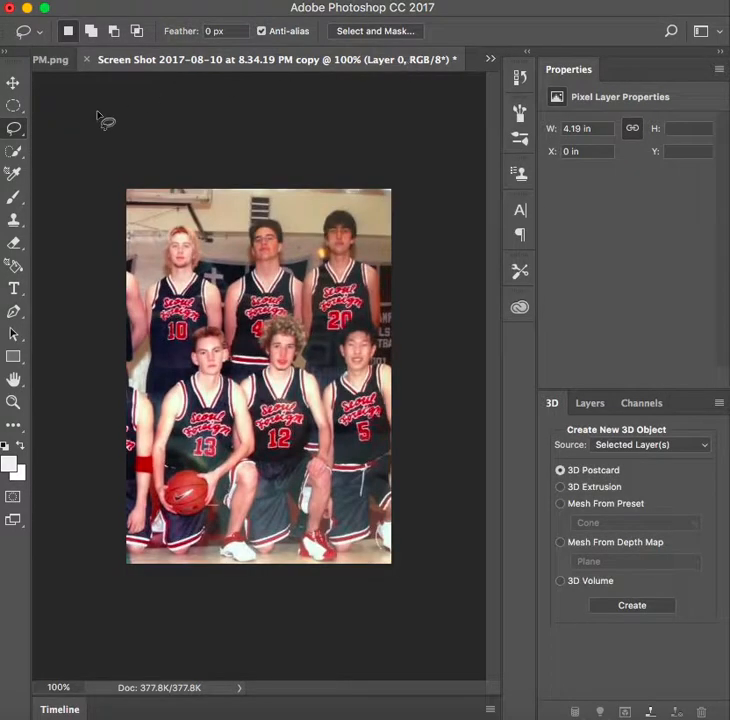
left_click(18, 133)
left_click(20, 135)
scroll(222, 292, "up", 1)
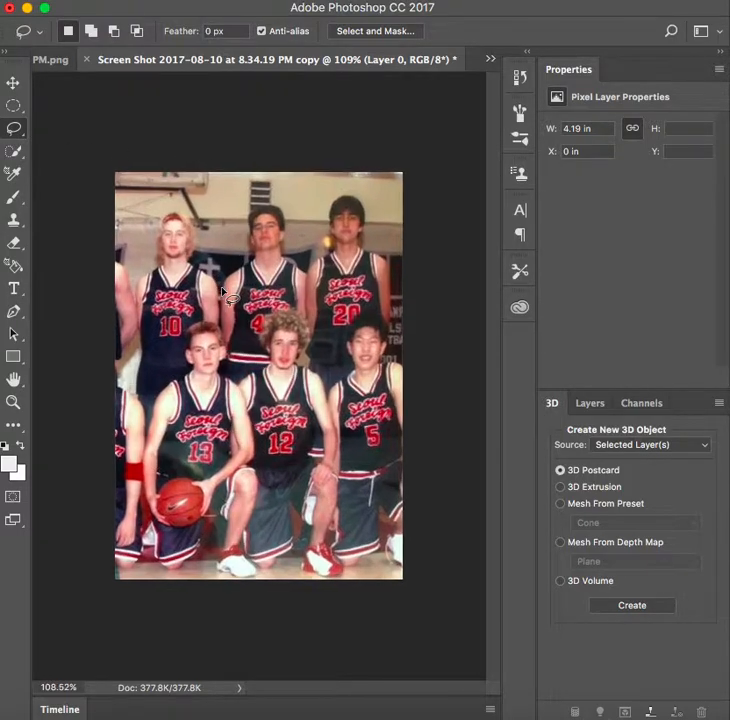
scroll(222, 292, "up", 5)
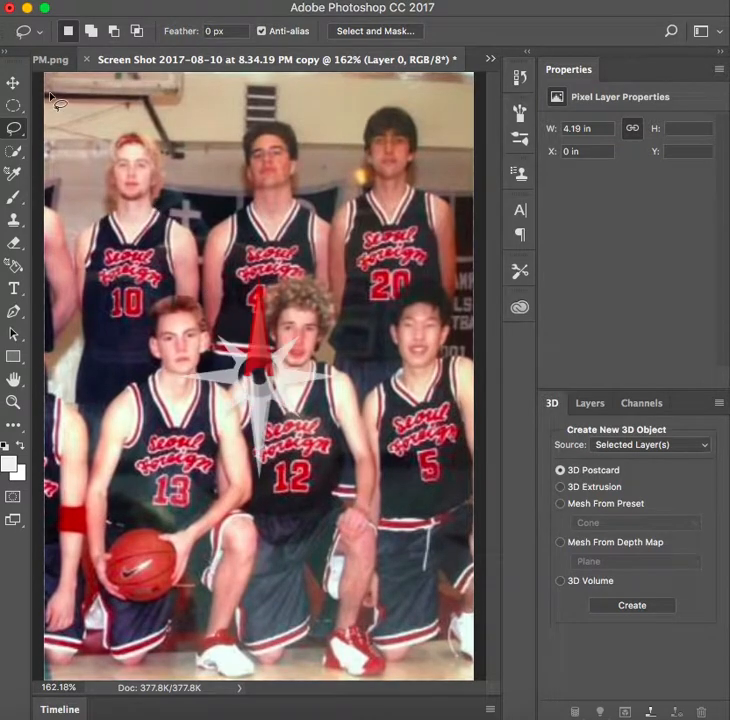
left_click(13, 83)
left_click_drag(135, 143, 163, 179)
key("super+z")
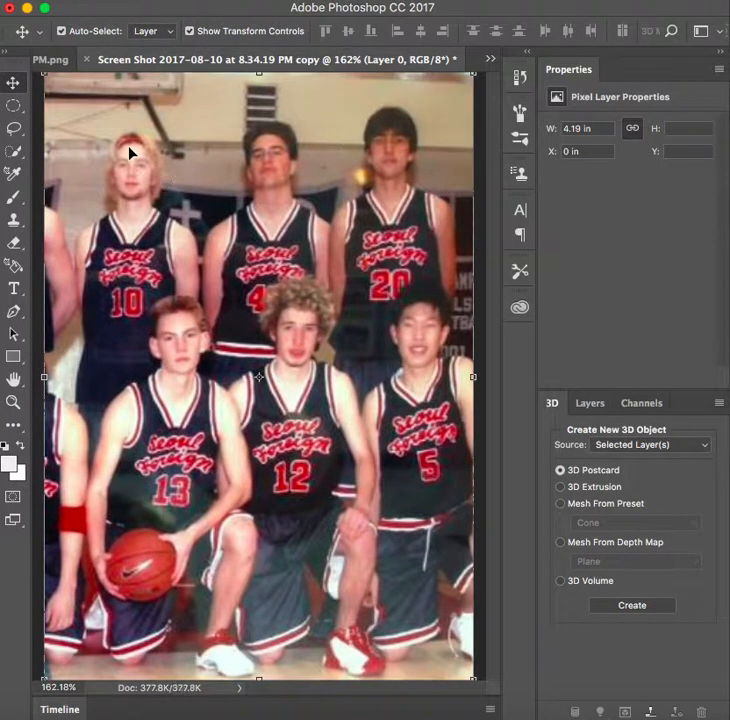
Step: Outline the head and hair of the blond player wearing number 10 with a freehand Lasso selection
scroll(130, 152, "up", 3)
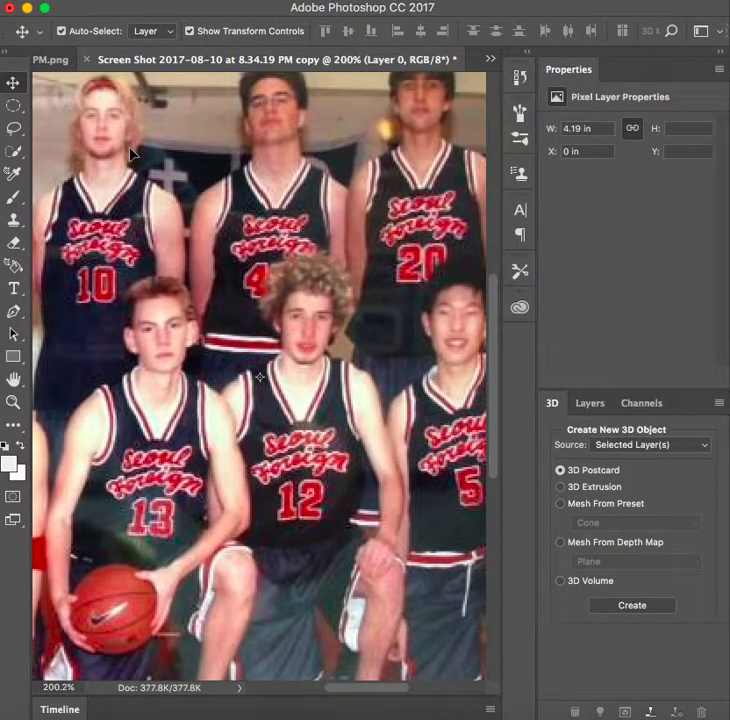
scroll(132, 153, "up", 3)
scroll(132, 154, "up", 5)
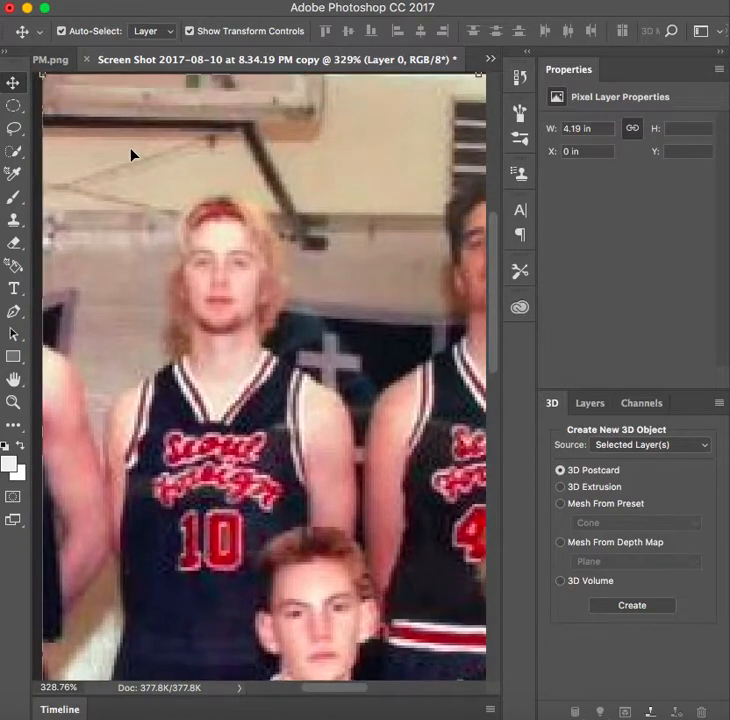
scroll(137, 179, "up", 1)
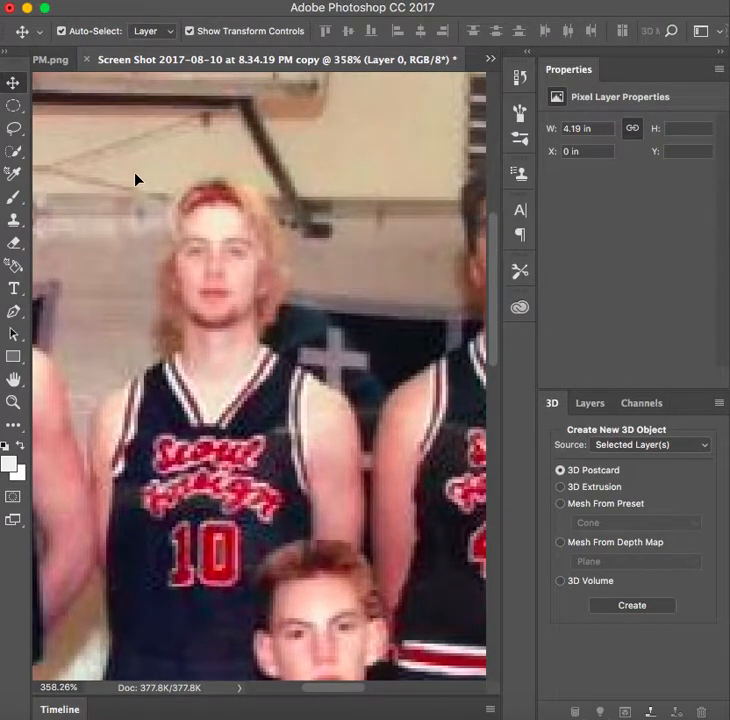
scroll(137, 180, "up", 1)
scroll(137, 179, "up", 1)
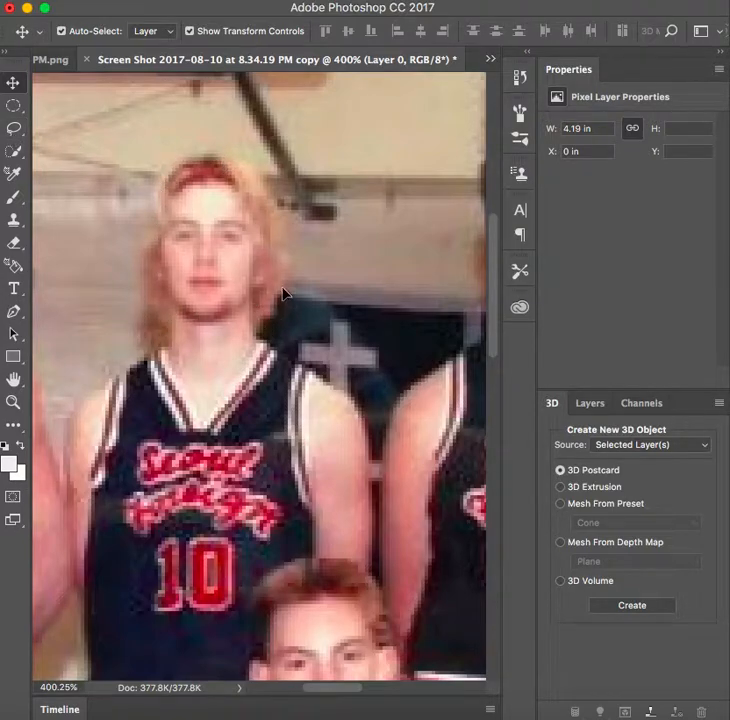
left_click(15, 129)
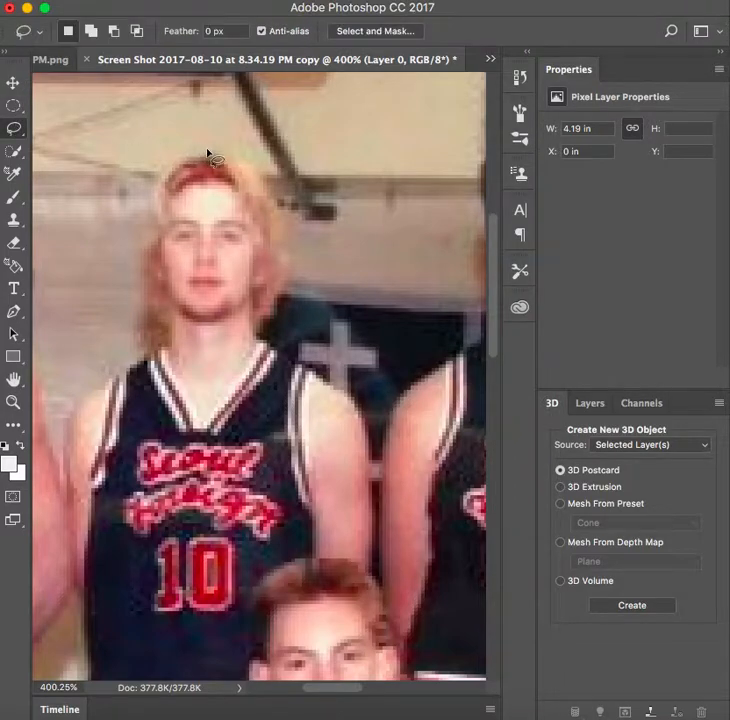
mouse_move(204, 155)
left_mouse_down()
mouse_move(161, 178)
mouse_move(142, 272)
mouse_move(146, 316)
mouse_move(167, 328)
mouse_move(174, 313)
mouse_move(214, 324)
mouse_move(241, 314)
mouse_move(248, 302)
mouse_move(266, 317)
mouse_move(292, 256)
mouse_move(261, 182)
mouse_move(204, 156)
left_mouse_up()
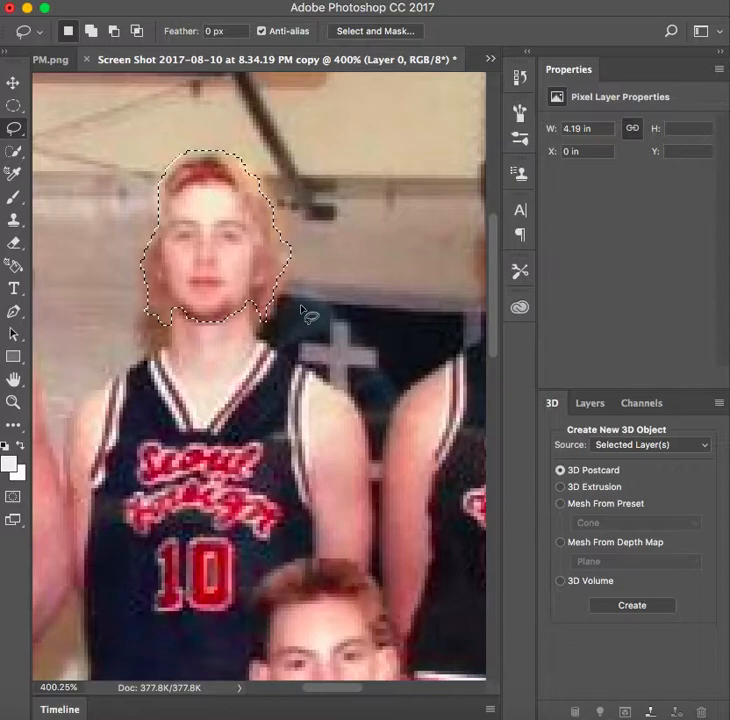
Step: Display the layers of the photo copy while keeping the head selection active
key("super+minus")
key("super+minus")
key("super+minus")
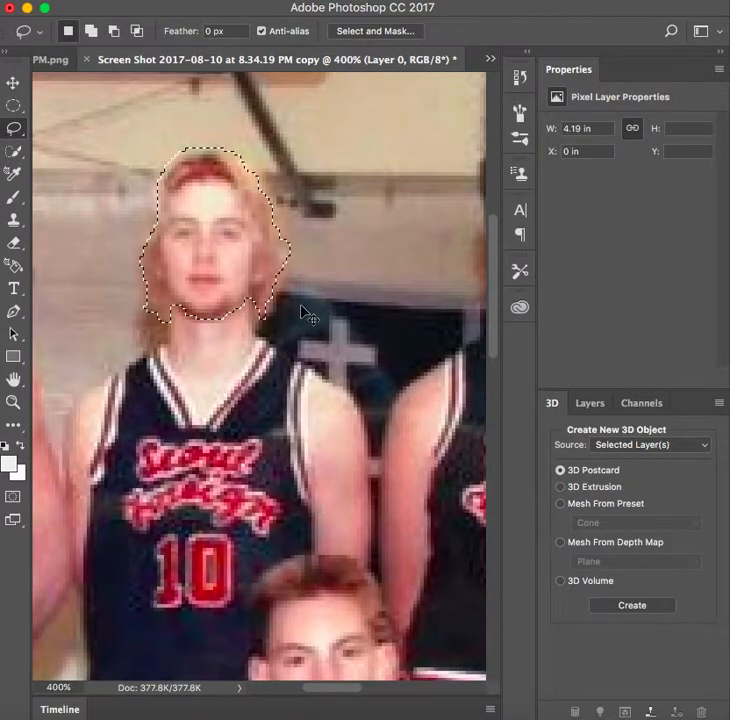
scroll(301, 310, "down", 5)
scroll(301, 310, "right", 3)
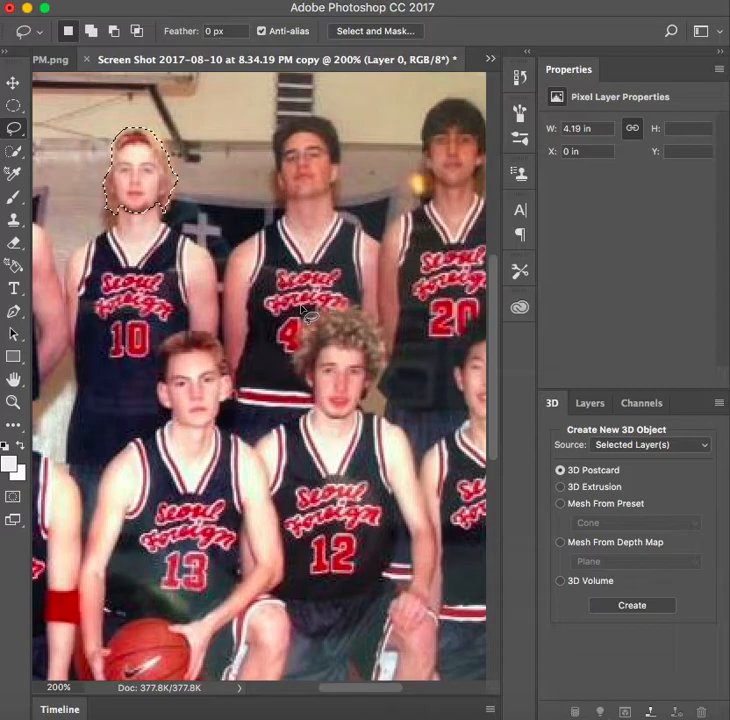
left_click(595, 406)
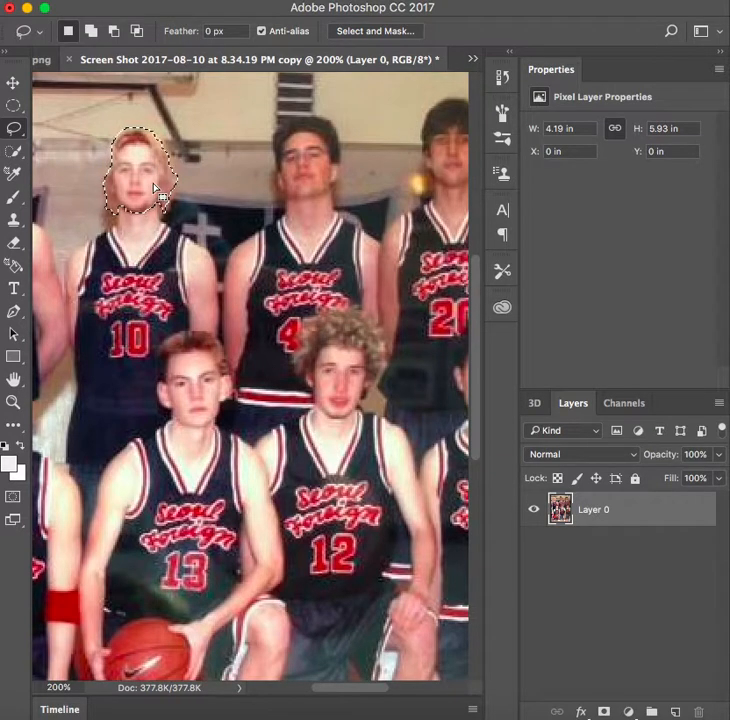
Step: Copy the selected head of player number 10 and paste it onto its own new layer
scroll(331, 246, "right", 3)
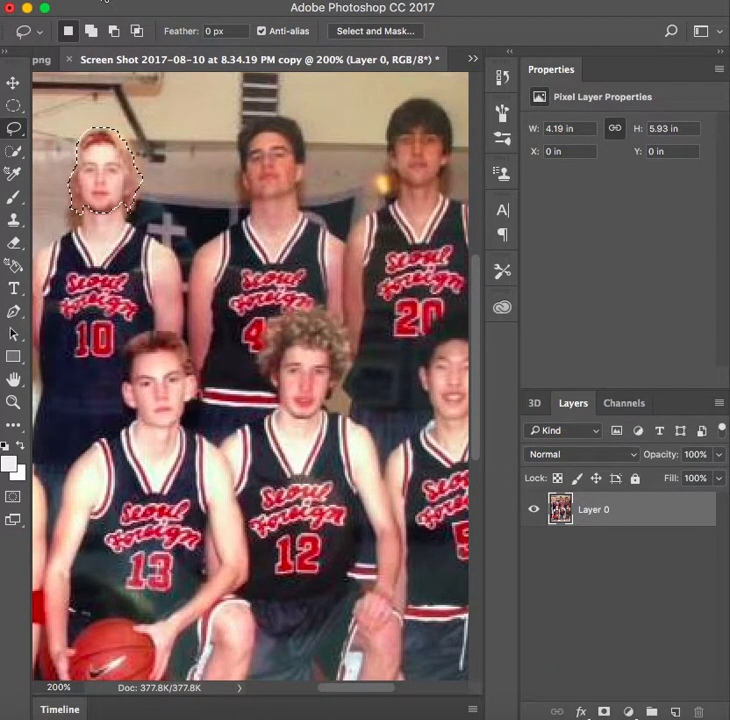
left_click(106, 0)
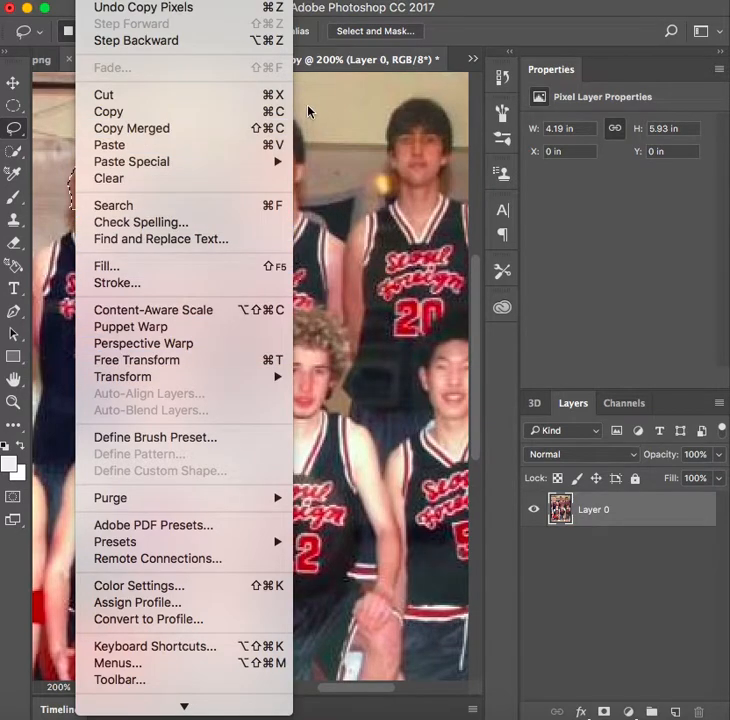
left_click(357, 94)
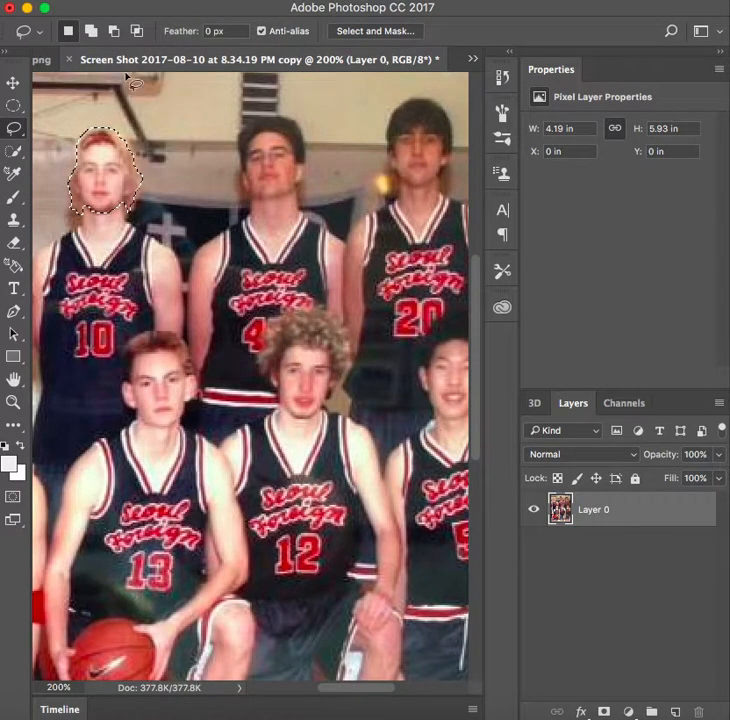
key("super+c")
key("super+v")
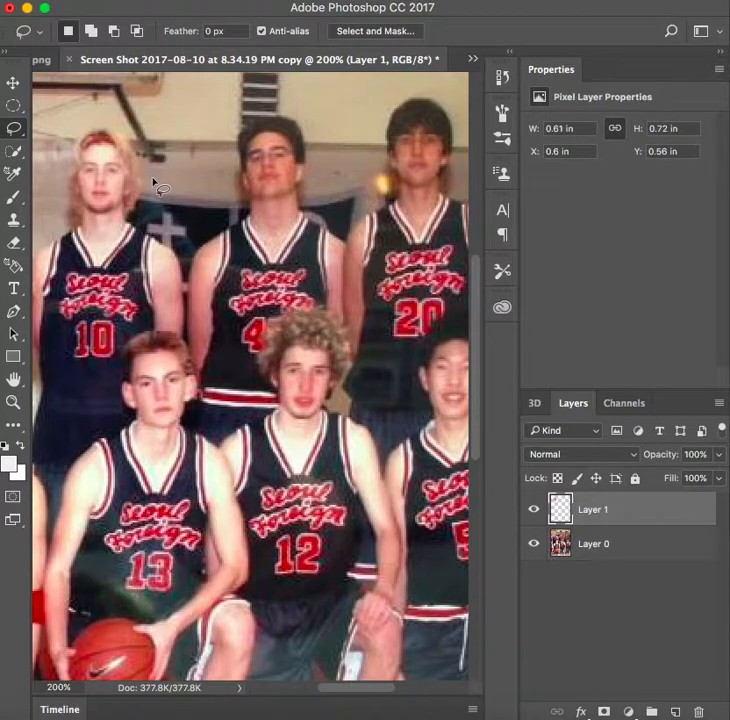
Step: Select the original photo layer and the pasted head layer in turn, ending on the head layer
left_click(95, 1)
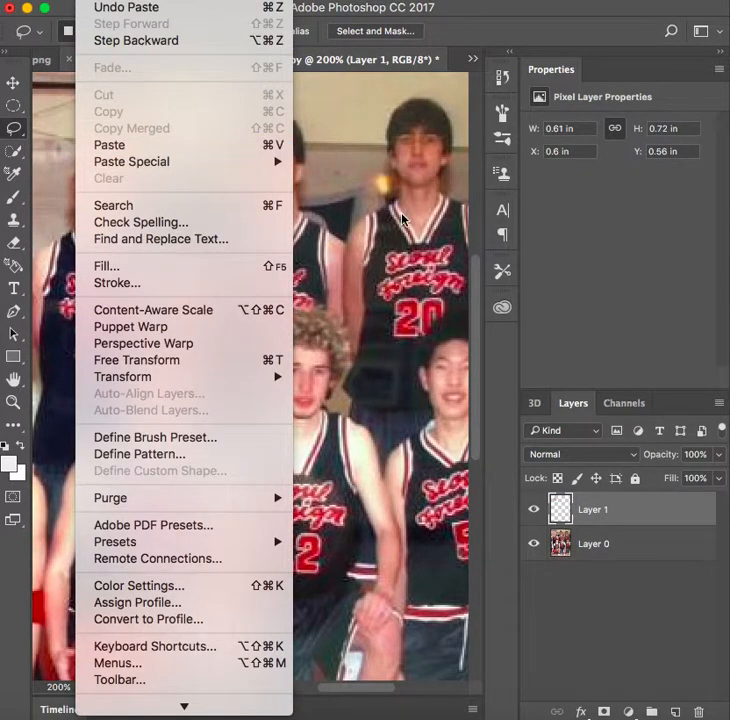
left_click(465, 424)
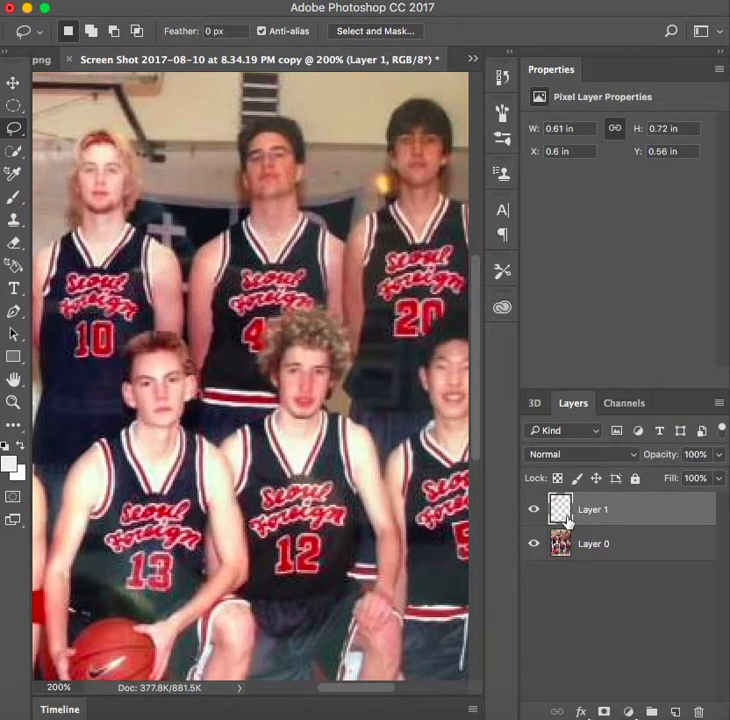
left_click(608, 544)
left_click(619, 515)
left_click(621, 545)
left_click(616, 515)
Step: Activate the Move tool and toggle its transform controls off and back on for the pasted head
left_click(13, 85)
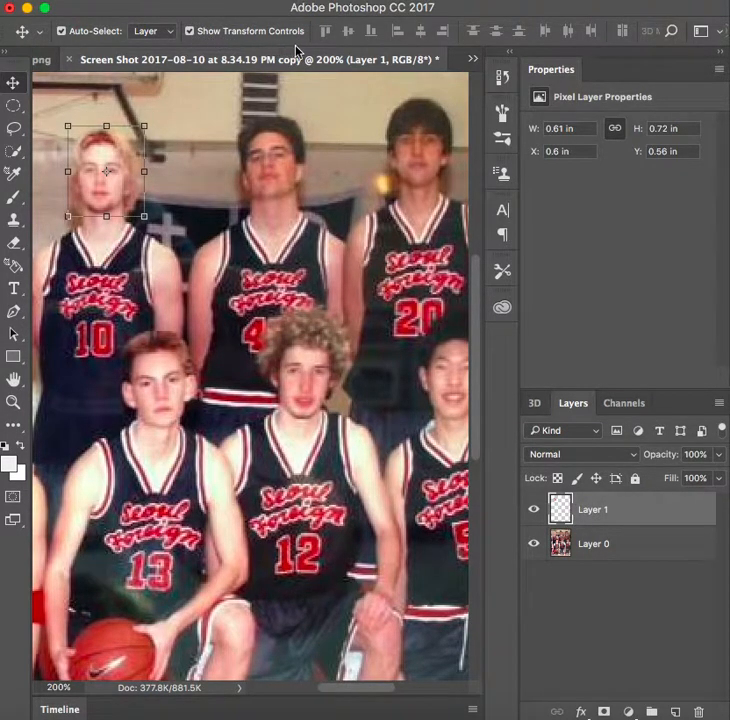
left_click(191, 32)
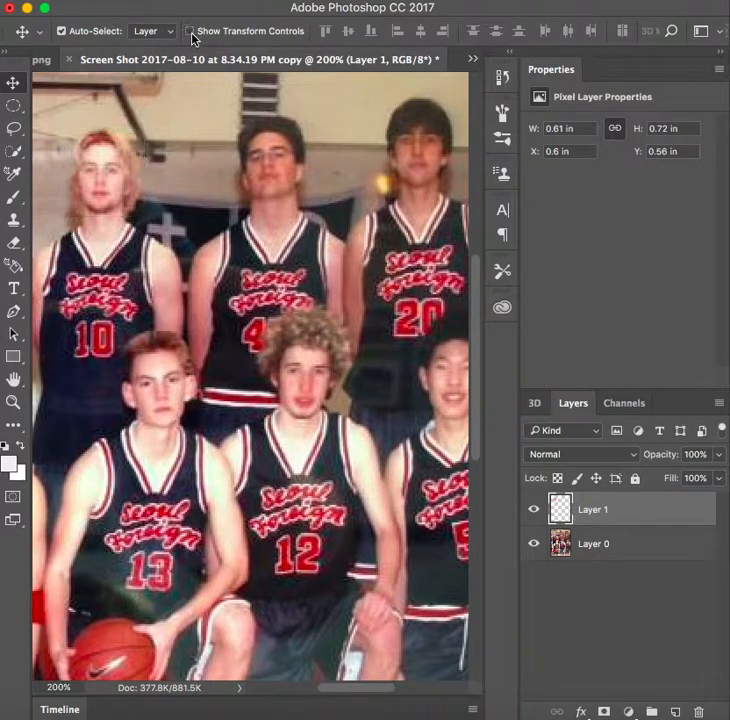
mouse_move(104, 184)
left_mouse_down()
mouse_move(135, 186)
mouse_move(134, 225)
mouse_move(80, 150)
mouse_move(157, 198)
mouse_move(78, 225)
mouse_move(78, 186)
mouse_move(106, 186)
left_mouse_up()
left_click(190, 31)
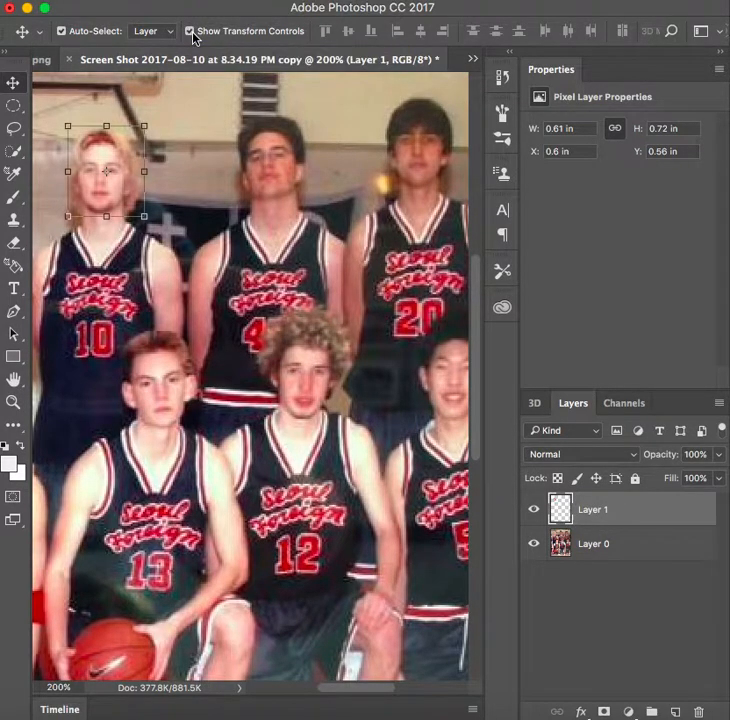
Step: Try scaling the pasted head to 117.68% and rotating it -13.23°, apply the transform, and undo it through the history
left_click_drag(155, 124, 158, 300)
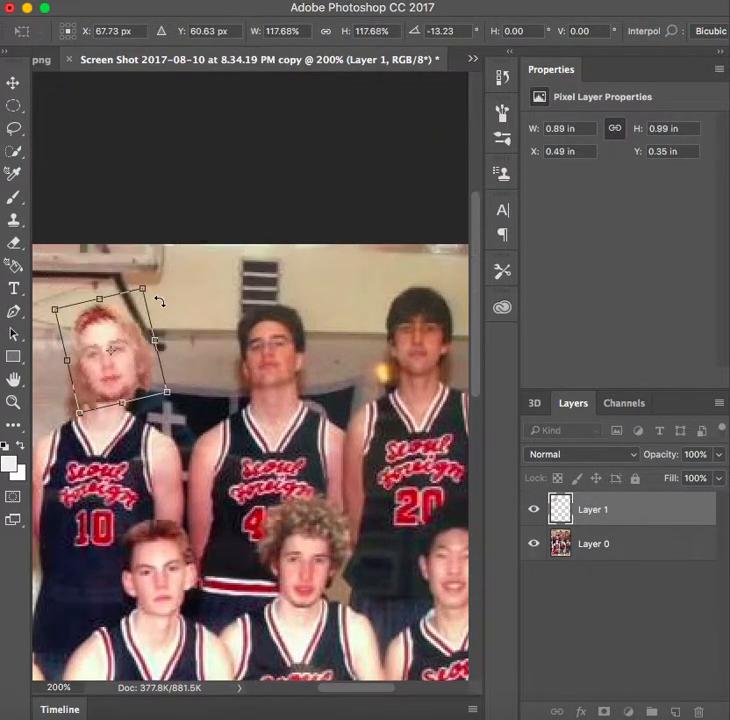
key("super+z")
key("super+z")
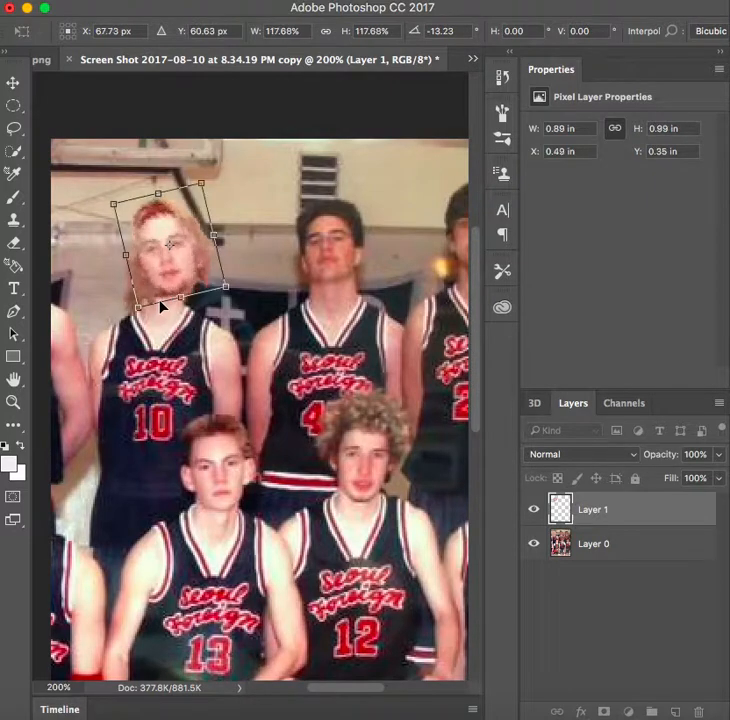
key("super+z")
key("super+z")
left_click(502, 84)
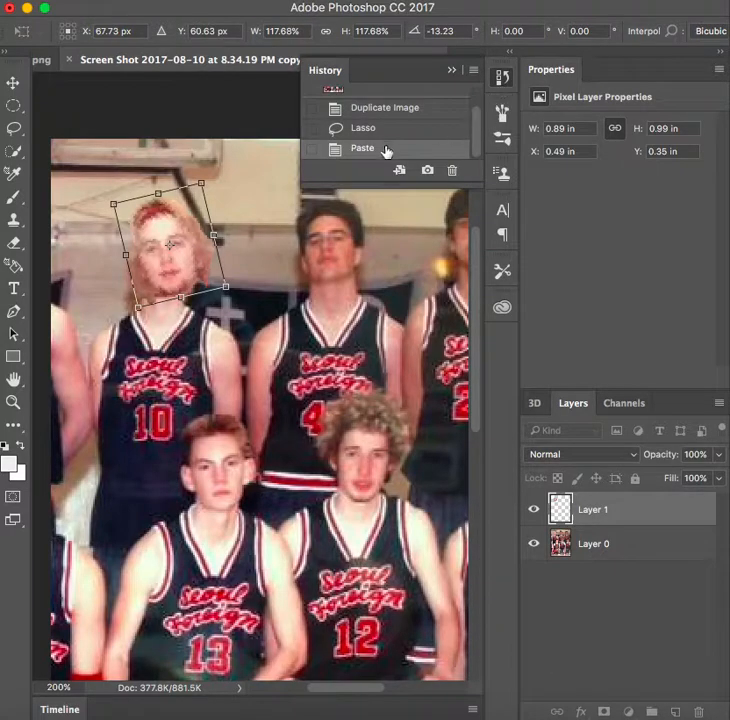
scroll(386, 150, "up", 2)
scroll(389, 150, "down", 2)
key("Return")
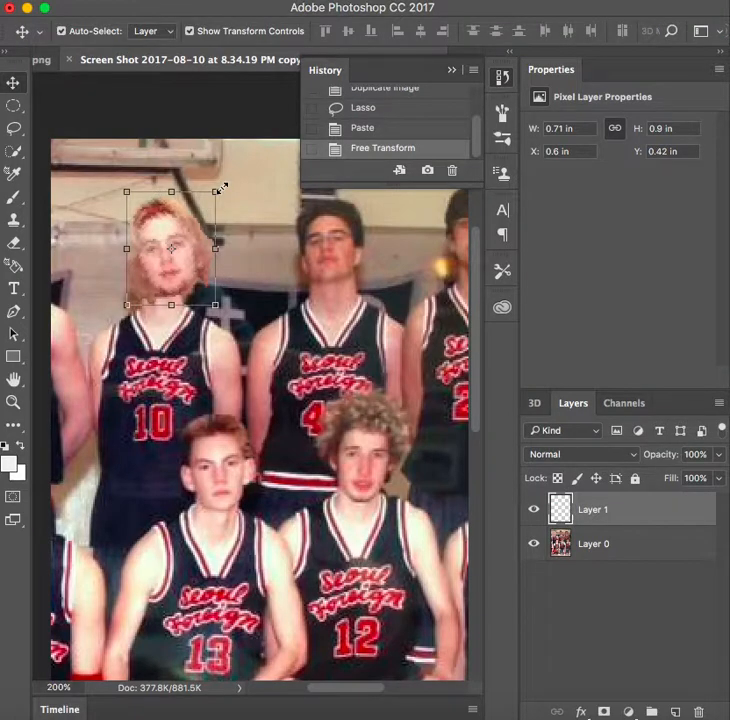
key("super+z")
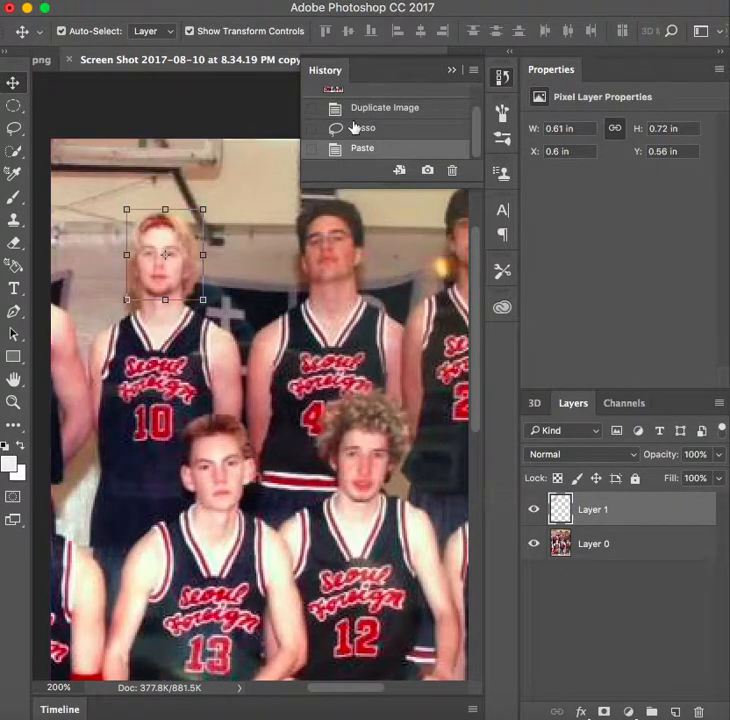
Step: Collapse the History panel and look up its entry in the list of available panels
left_click(455, 72)
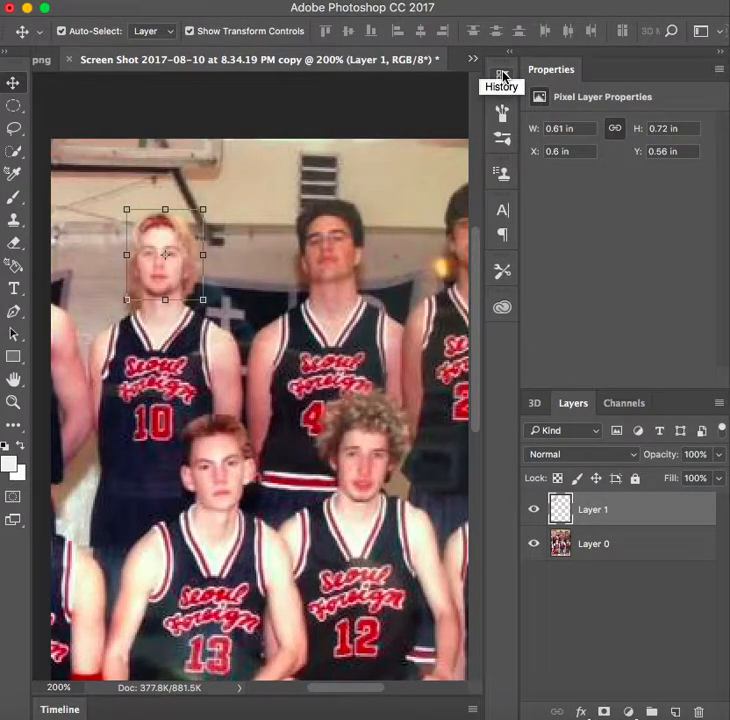
left_click(446, 3)
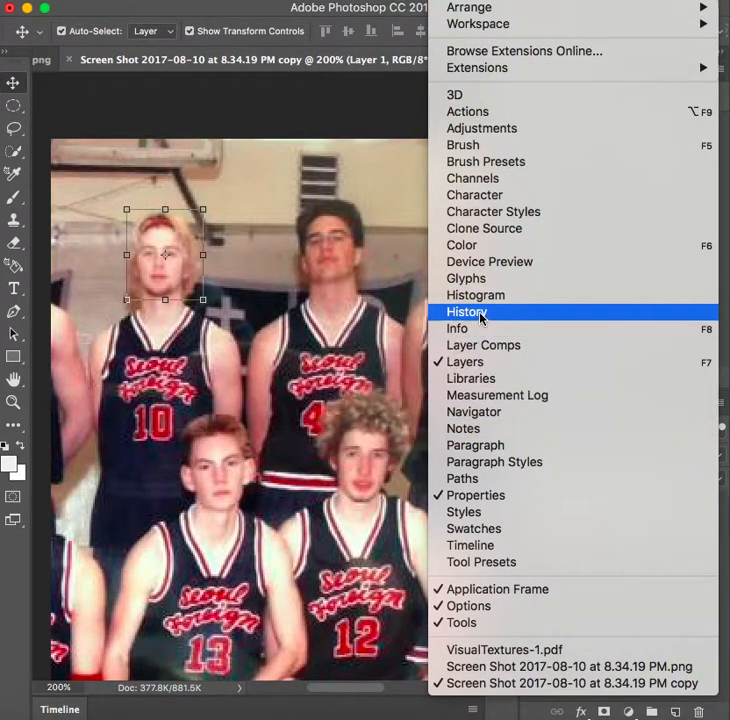
left_click(393, 111)
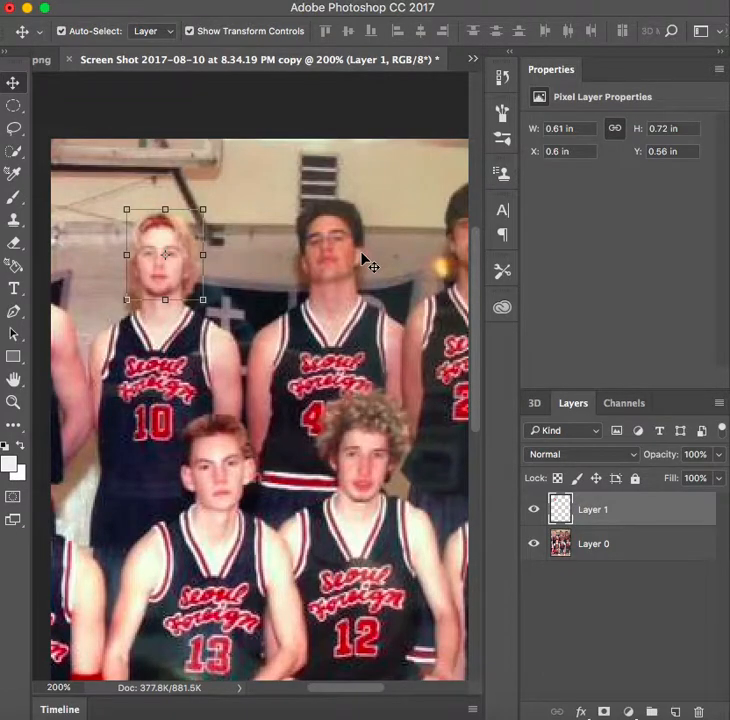
Step: Review the recorded operations in the History panel and collapse it again
left_click(502, 78)
scroll(446, 119, "up", 2)
scroll(446, 122, "down", 2)
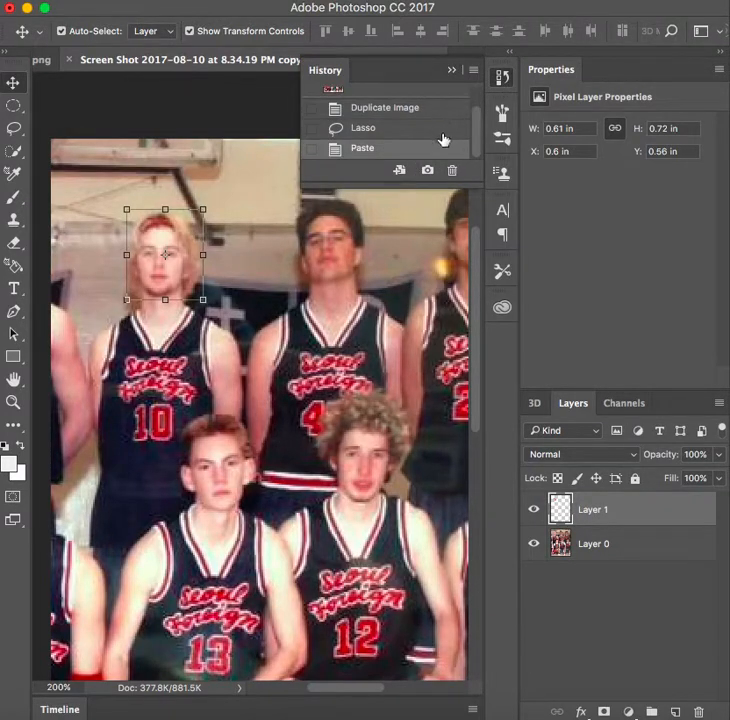
left_click(503, 80)
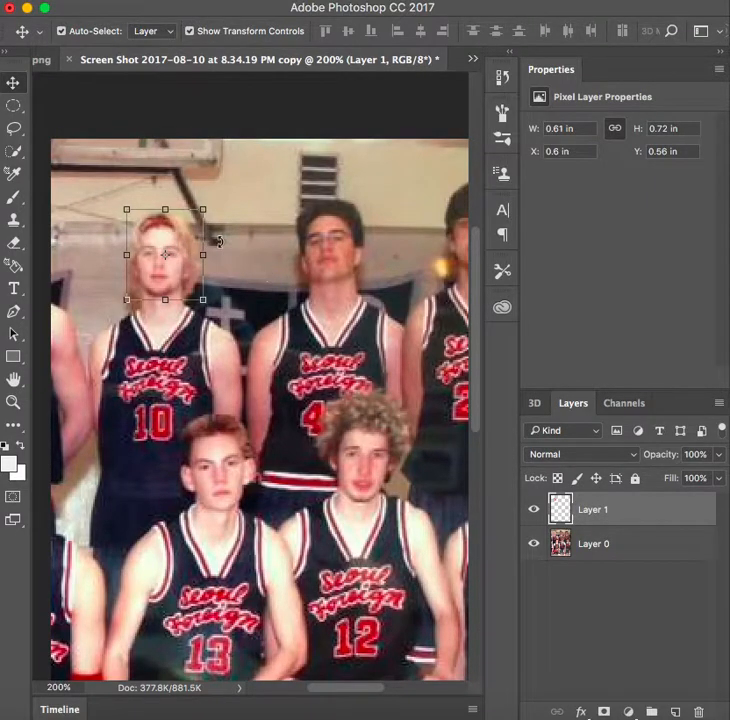
Step: Try pasting five more copies of the head, moving the topmost one up beside player 10 and rotating it counterclockwise
key("super")
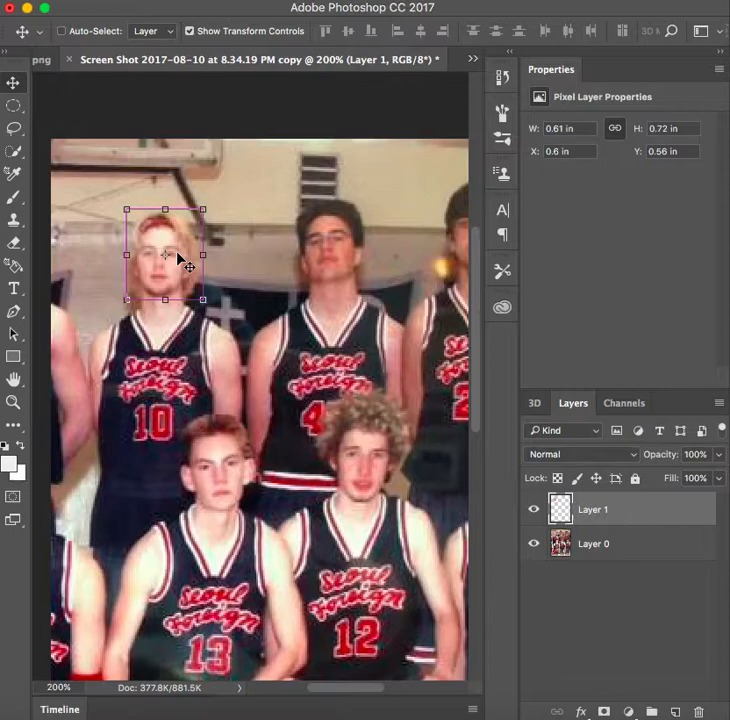
key("super+v")
key("super+v")
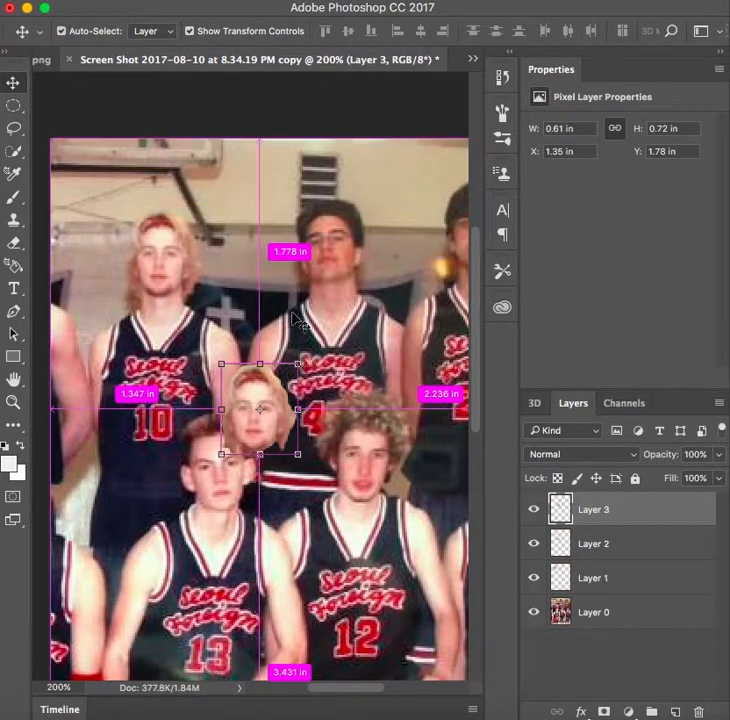
key("super+v")
key("super+v")
key("super+v")
left_click_drag(277, 399, 239, 354)
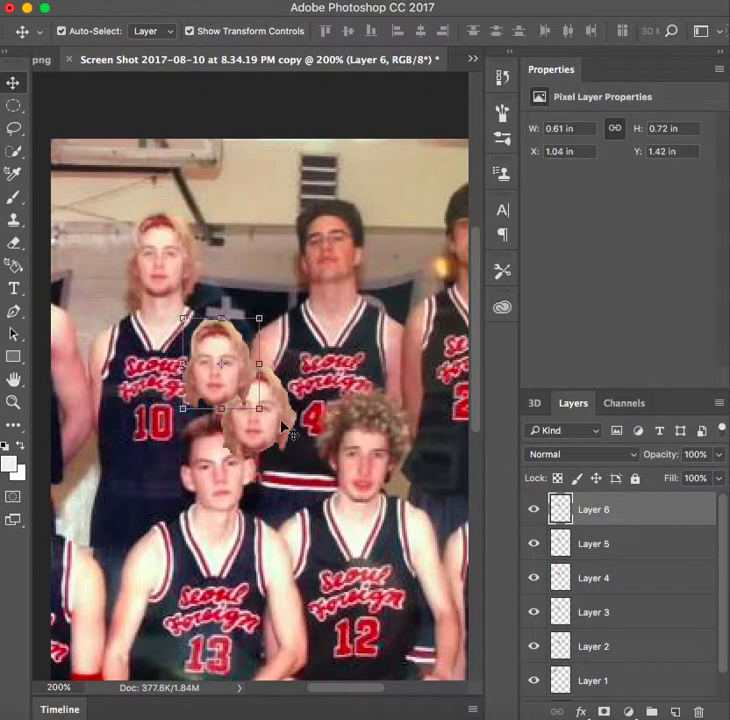
left_click_drag(274, 428, 361, 408)
key("Return")
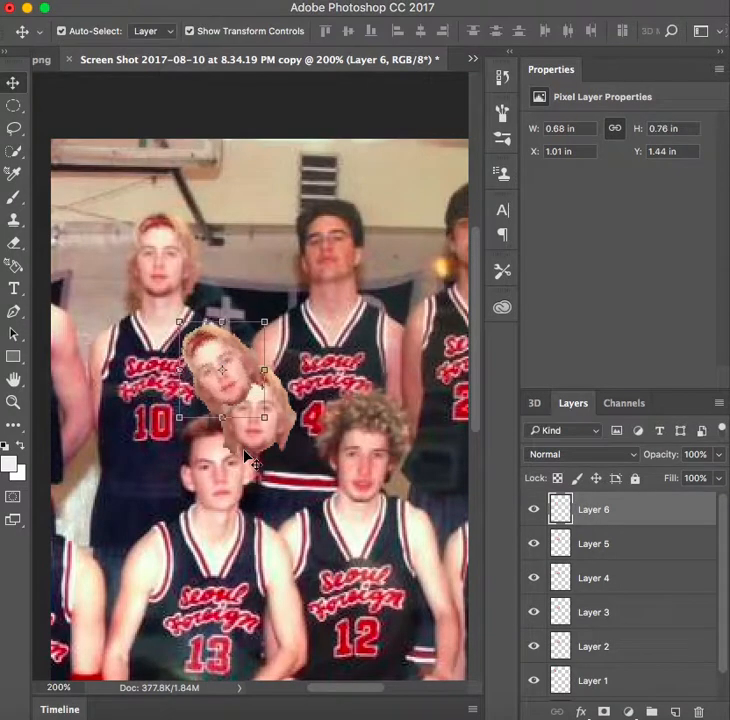
Step: Cancel the new free transform and step back through the rotation, move and pastes until only Layer 1 and Layer 0 remain
key("super+t")
scroll(657, 535, "down", 1)
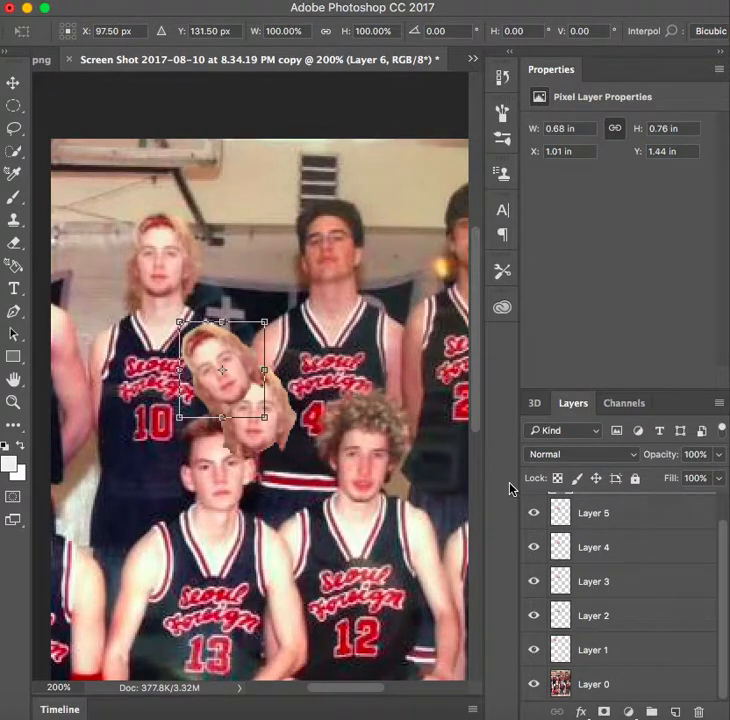
key("Escape")
key("alt+super+z")
key("alt+super+z")
key("alt+super+z")
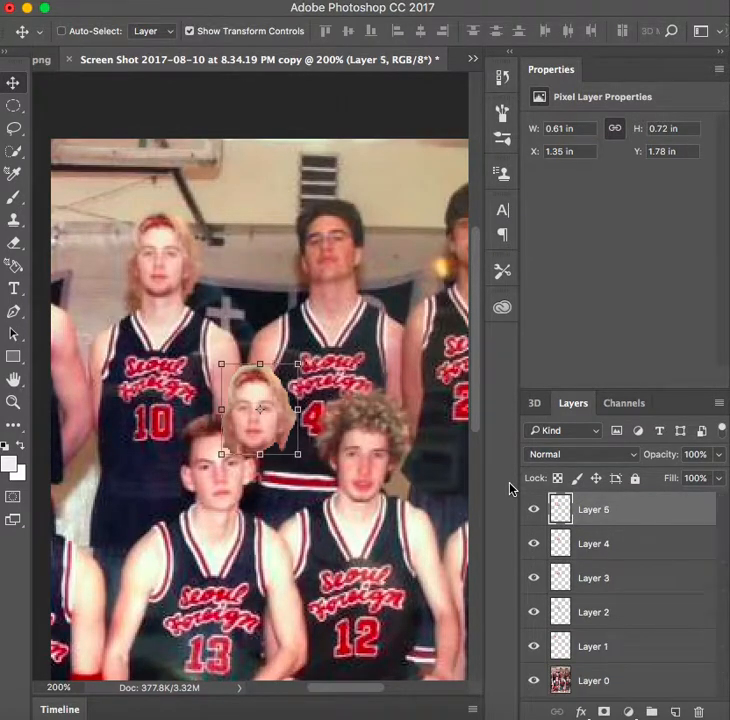
key("alt+super+z")
key("alt+super+z")
key("alt+super+z")
key("alt+super+z")
key("alt+super+z")
key("alt+super+z")
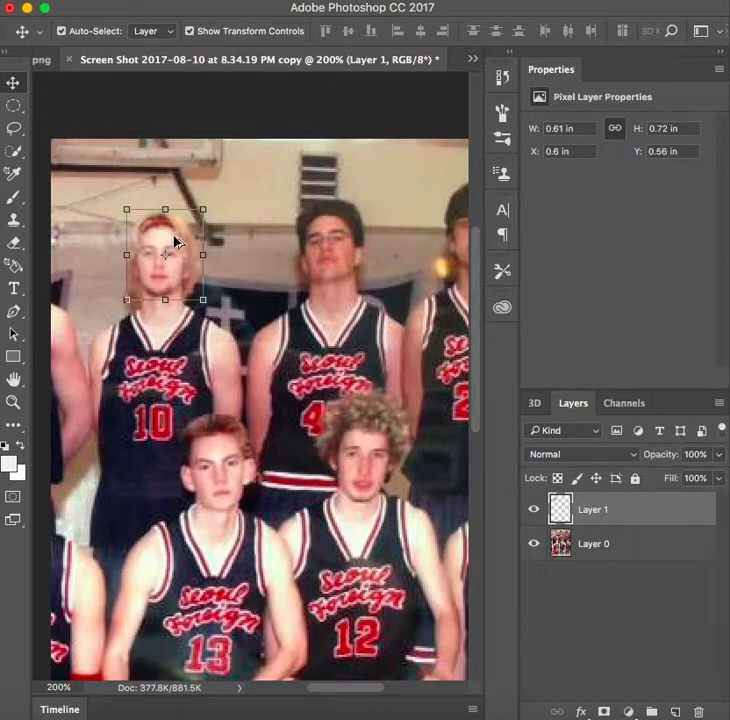
Step: Duplicate the cut-out head onto the back row's middle player and players 13, 20 and 5, each on its own layer
left_click_drag(175, 241, 342, 228)
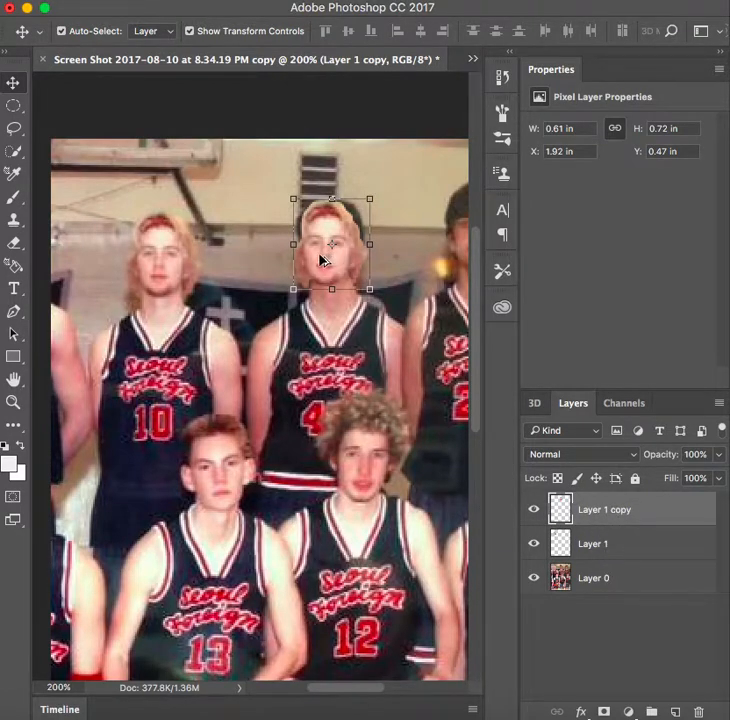
left_click_drag(323, 276, 210, 494)
scroll(210, 494, "right", 3)
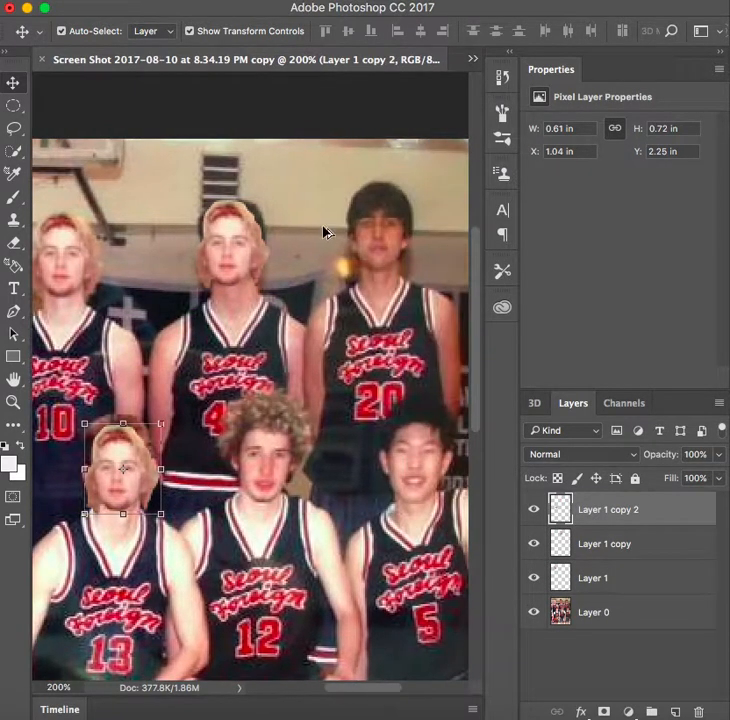
left_click_drag(239, 258, 388, 241)
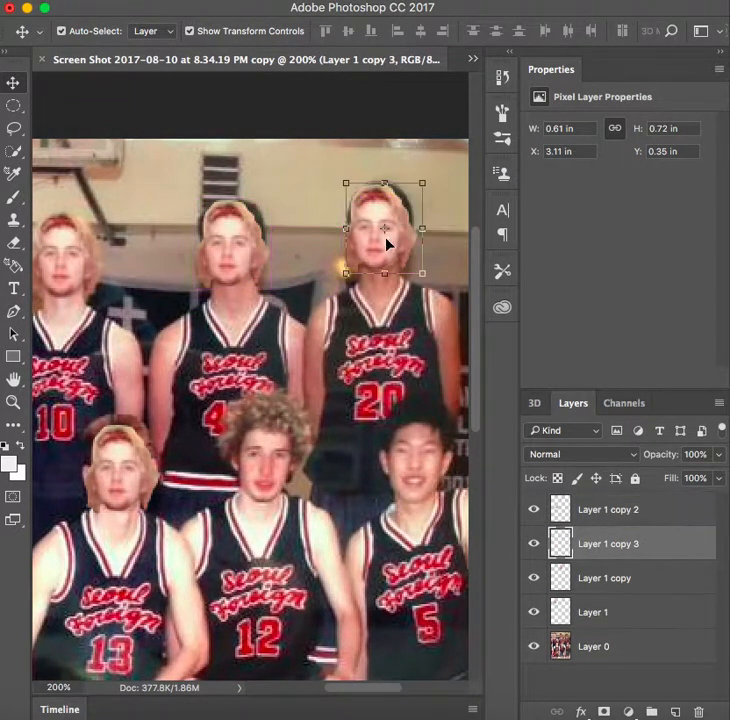
left_click_drag(230, 261, 412, 476)
Step: Scale the Layer 1 copy head to 125%, fit it over the back row's middle player, and apply the transform
scroll(298, 320, "left", 3)
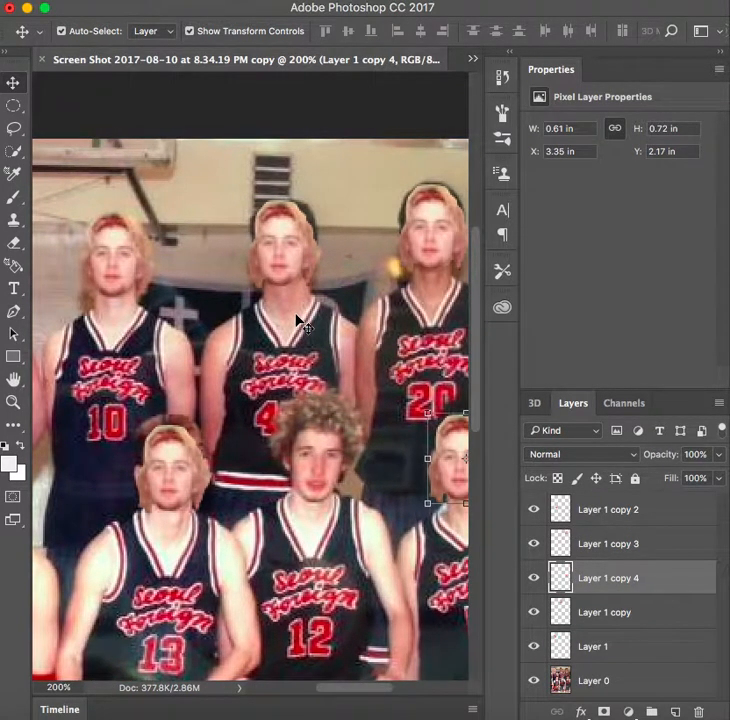
left_click(611, 541)
left_click(619, 510)
left_click(621, 611)
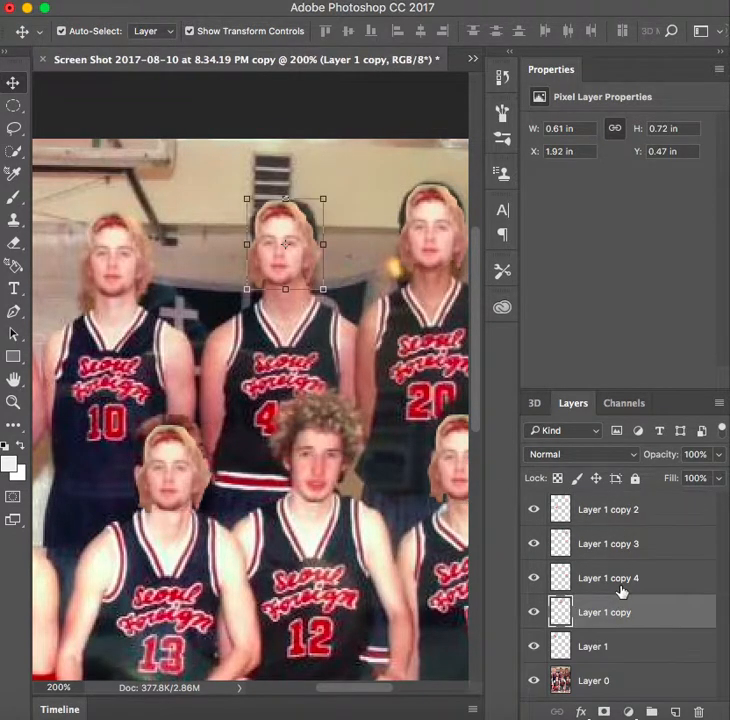
left_click_drag(323, 199, 349, 181)
left_click_drag(314, 257, 308, 266)
scroll(312, 275, "right", 5)
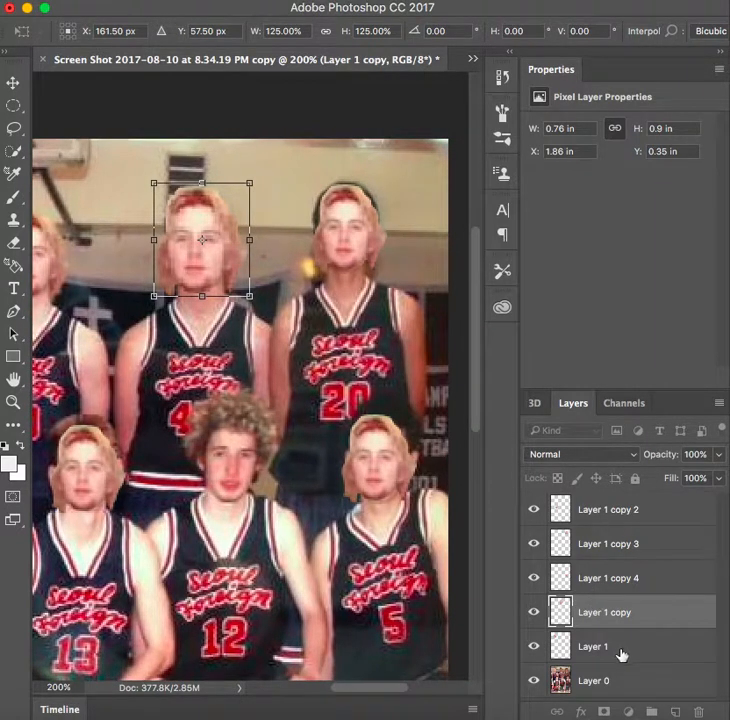
key("Return")
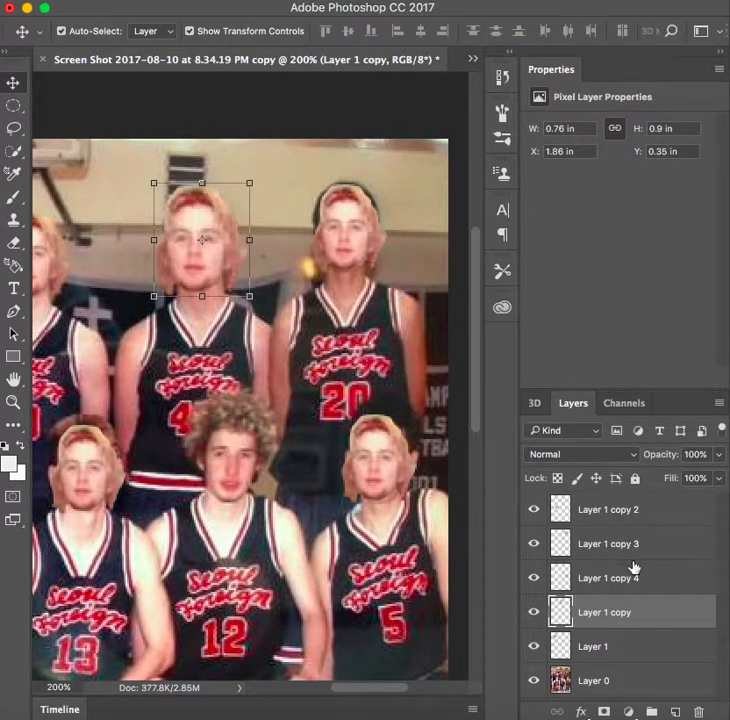
Step: Scale player 5's head to about 123%, rotate it -3.74°, move it up onto the neck, and apply the transform
left_click(632, 578)
key("ctrl+t")
left_click_drag(420, 412, 440, 393)
left_click_drag(393, 464, 388, 468)
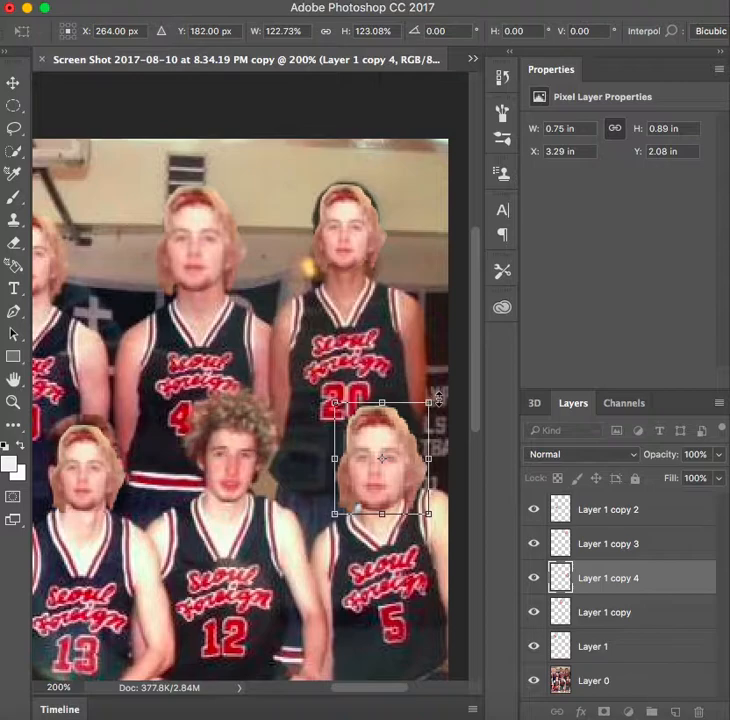
left_click_drag(435, 396, 432, 393)
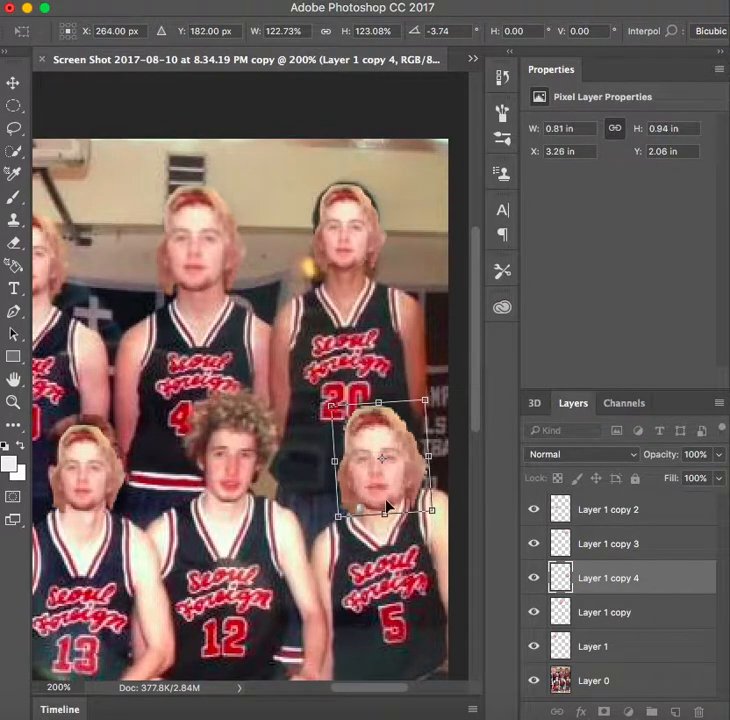
left_click_drag(388, 493, 388, 490)
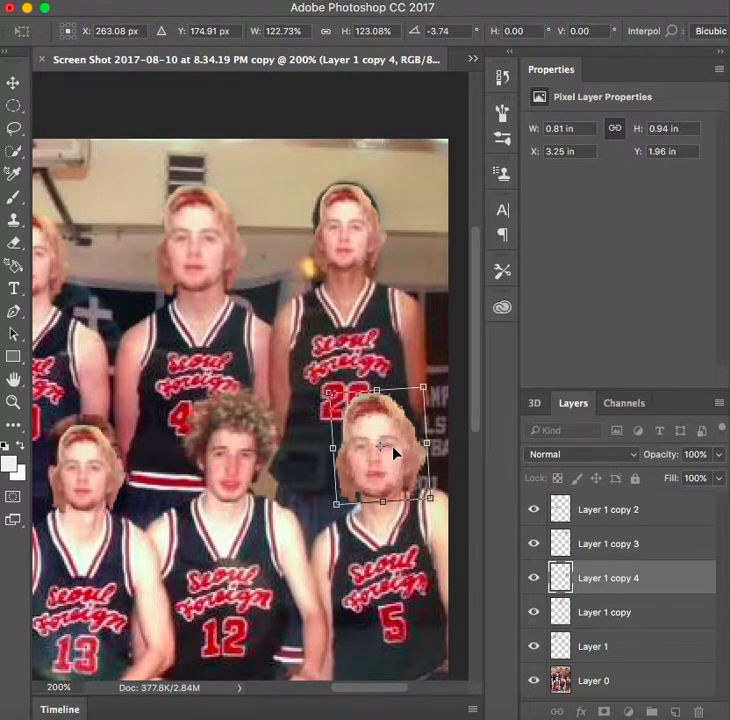
key("Return")
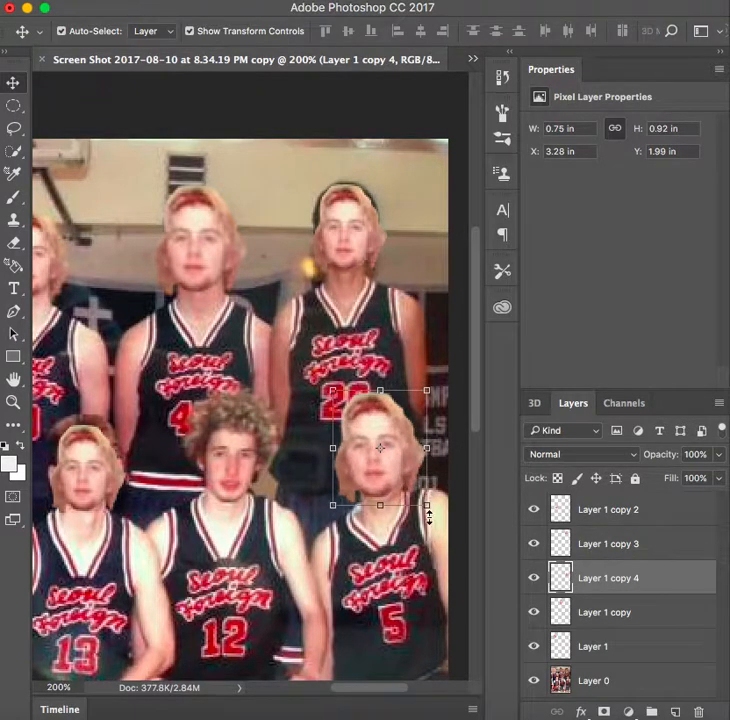
Step: Enlarge player 20's head on Layer 1 copy 3 to about 0.76 by 0.89 in and apply the transform
left_click(603, 544)
key("ctrl+t")
left_click_drag(389, 274, 367, 273)
key("Return")
Step: Enlarge player 13's head to about 0.82 by 0.97 in, position it over the neck, and apply the transform
scroll(366, 276, "left", 10)
scroll(366, 278, "down", 5)
left_click(288, 372)
key("ctrl+t")
left_click_drag(321, 306, 346, 284)
left_click_drag(319, 342, 309, 346)
key("Return")
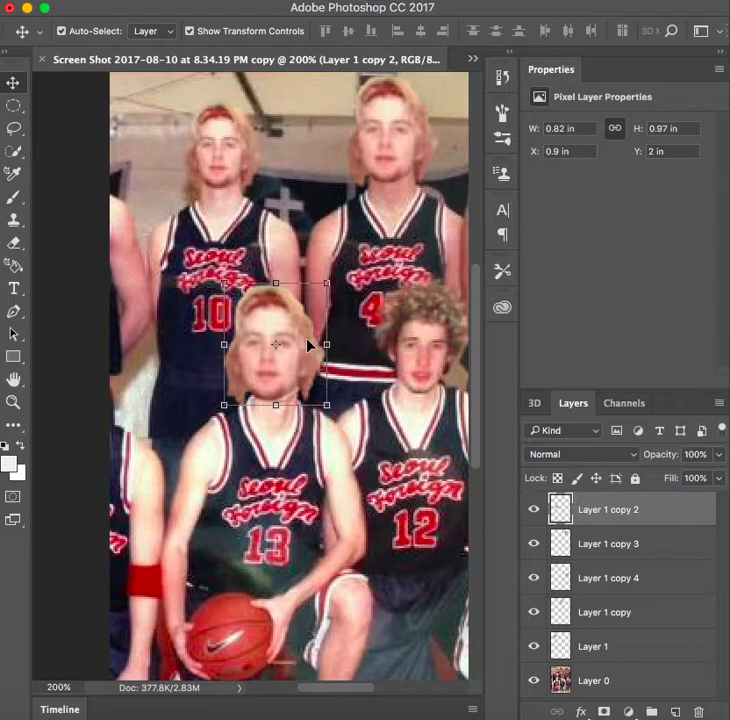
Step: View the whole photo and select the head layers one by one to check which player each belongs to
scroll(358, 313, "right", 5)
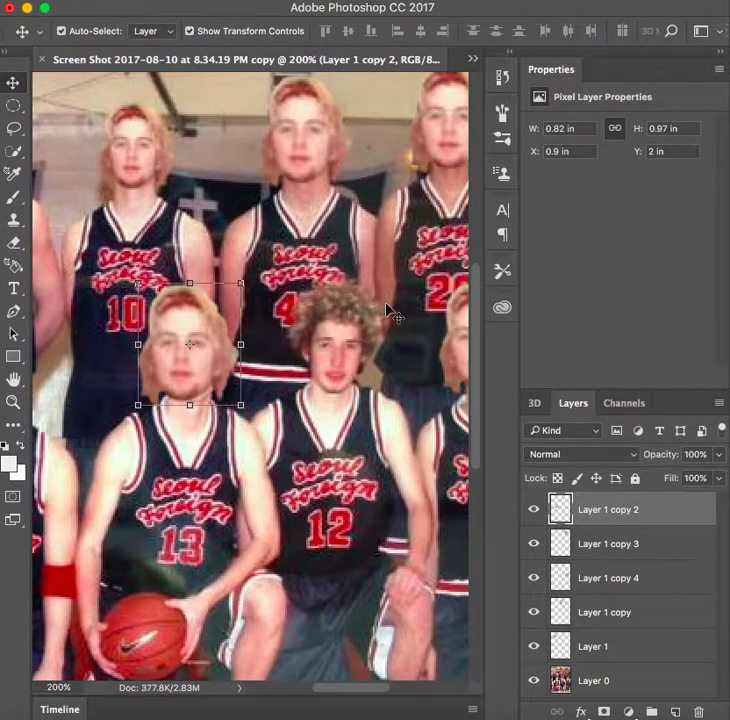
scroll(390, 312, "down", 3)
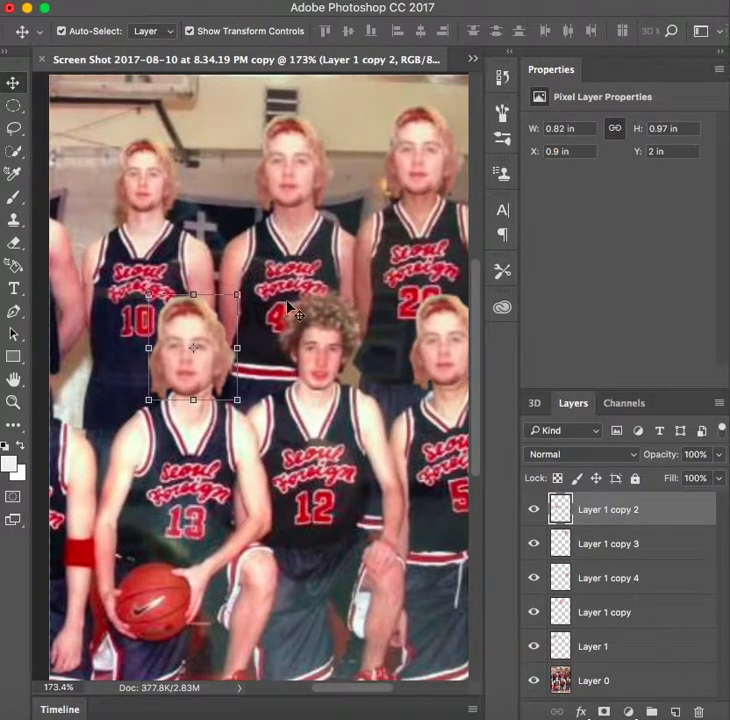
scroll(378, 346, "down", 4)
scroll(378, 346, "up", 2)
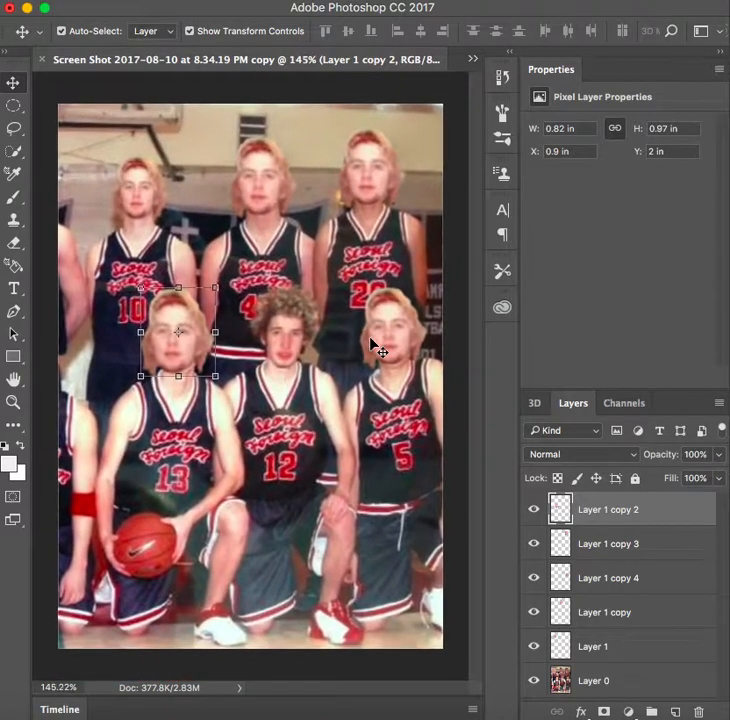
left_click(457, 373)
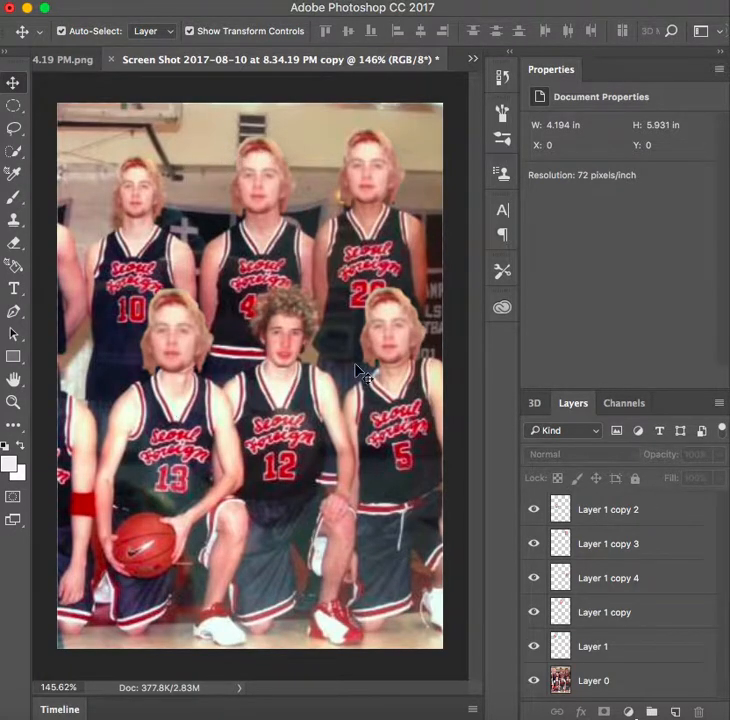
left_click(652, 590)
left_click(652, 614)
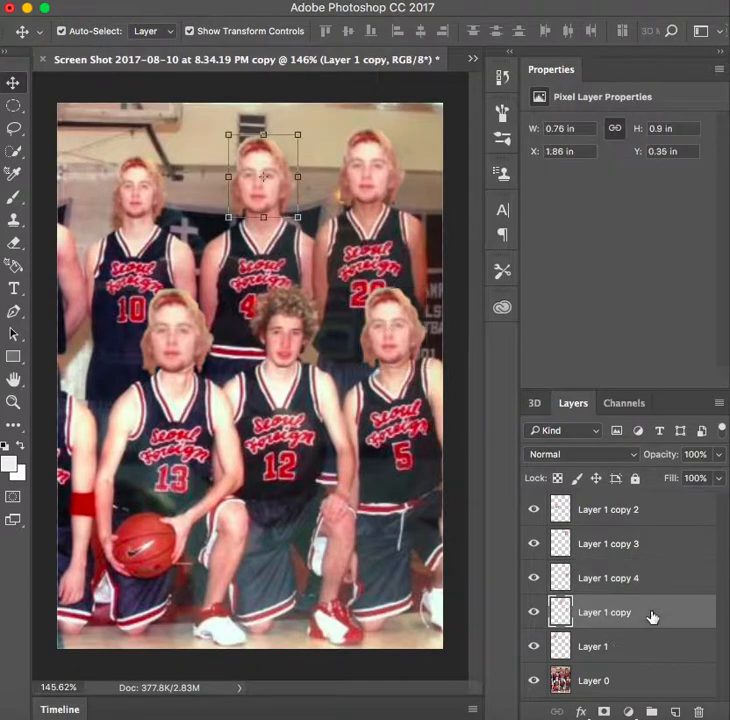
left_click(652, 647)
left_click(652, 580)
left_click(650, 544)
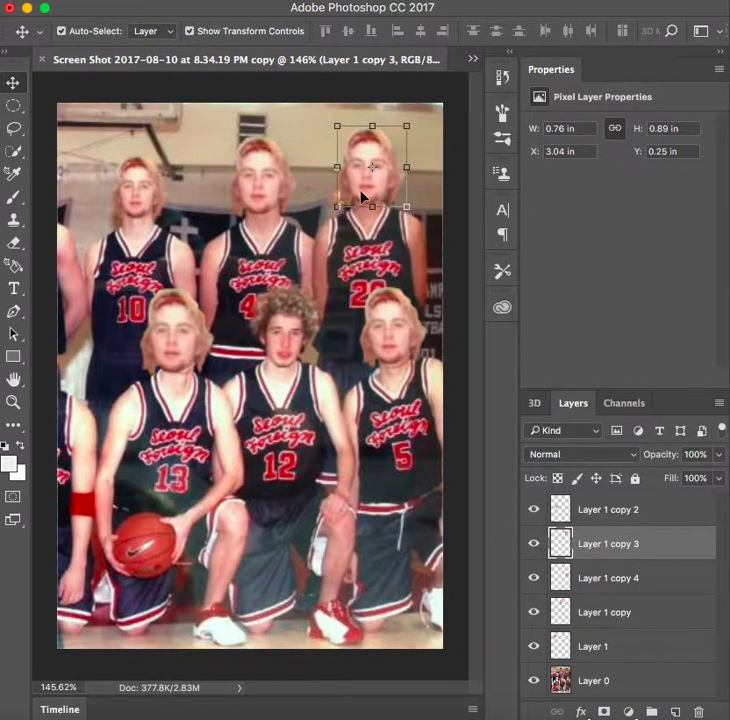
Step: Select all five head layers from Layer 1 copy 2 through Layer 1 and merge them into one layer
left_click(611, 512)
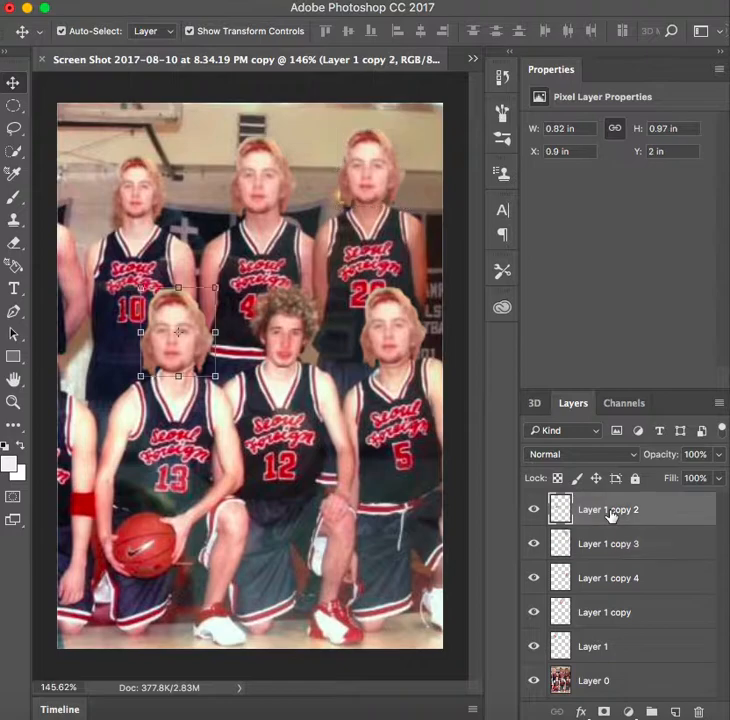
left_click(621, 651, "shift")
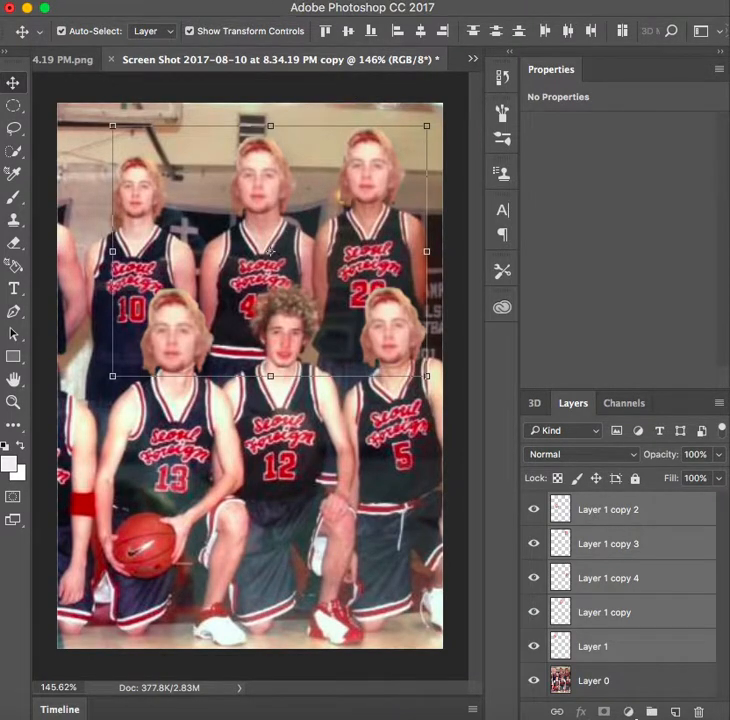
left_click(184, 1)
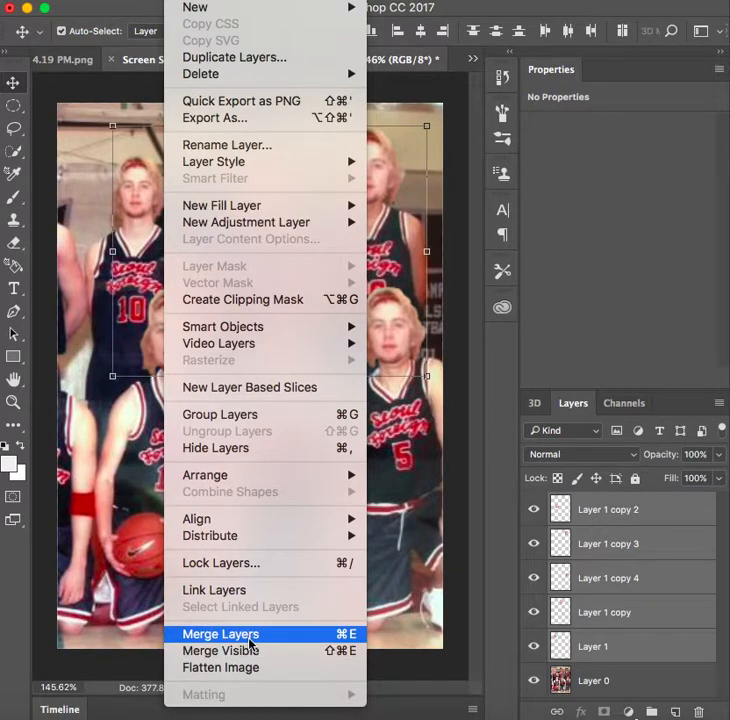
left_click(222, 634)
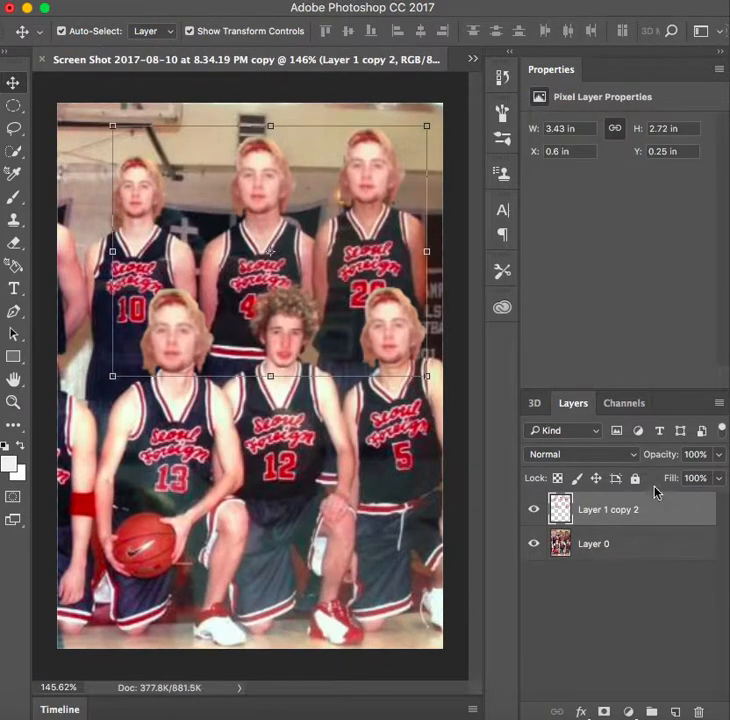